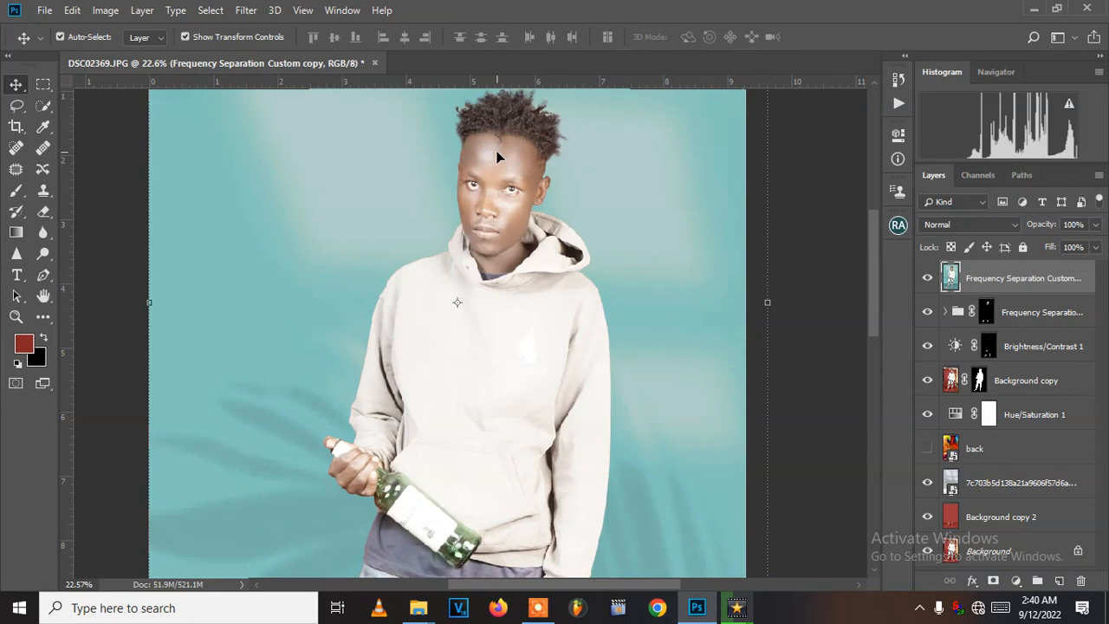
Add a Hue/Saturation adjustment layer above the top layer and set its master Saturation to 40
scroll(523, 197, "up", 1)
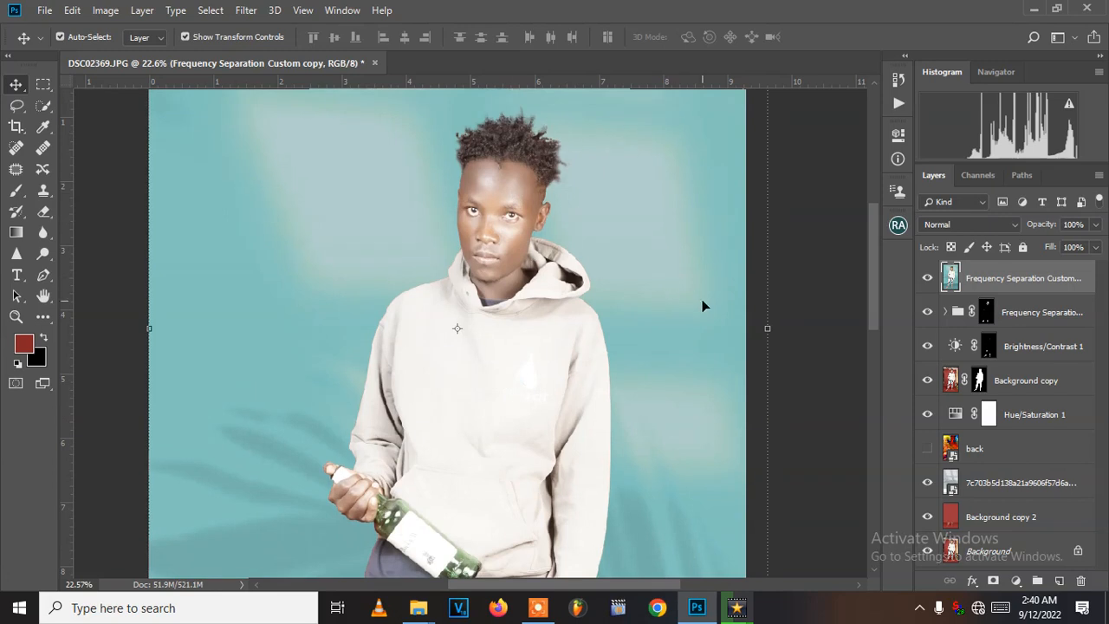
left_click(1016, 581)
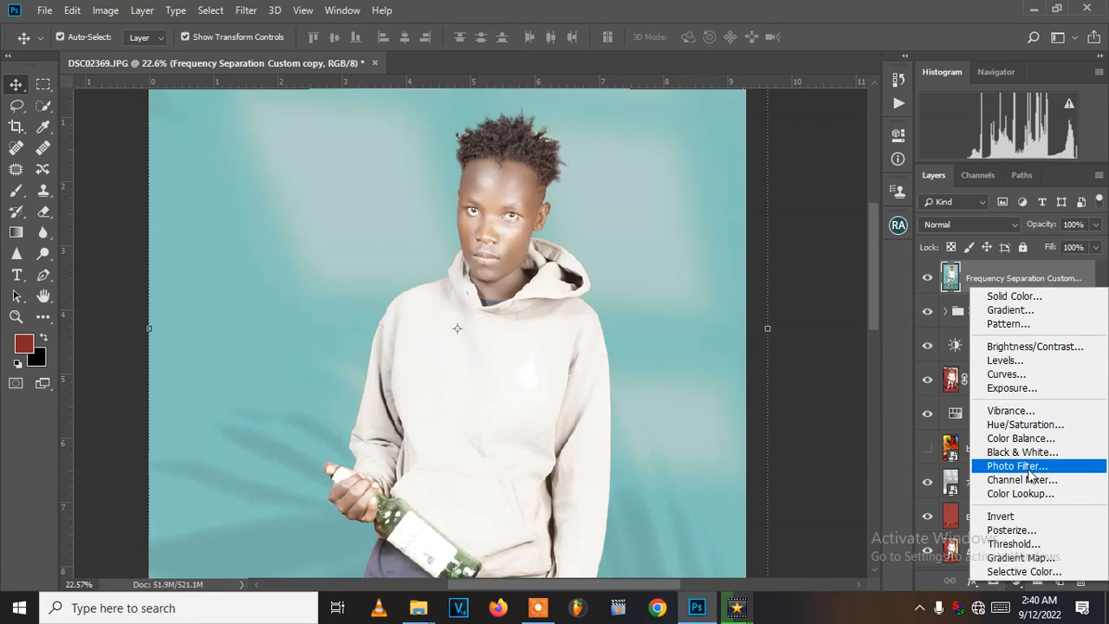
left_click(1025, 424)
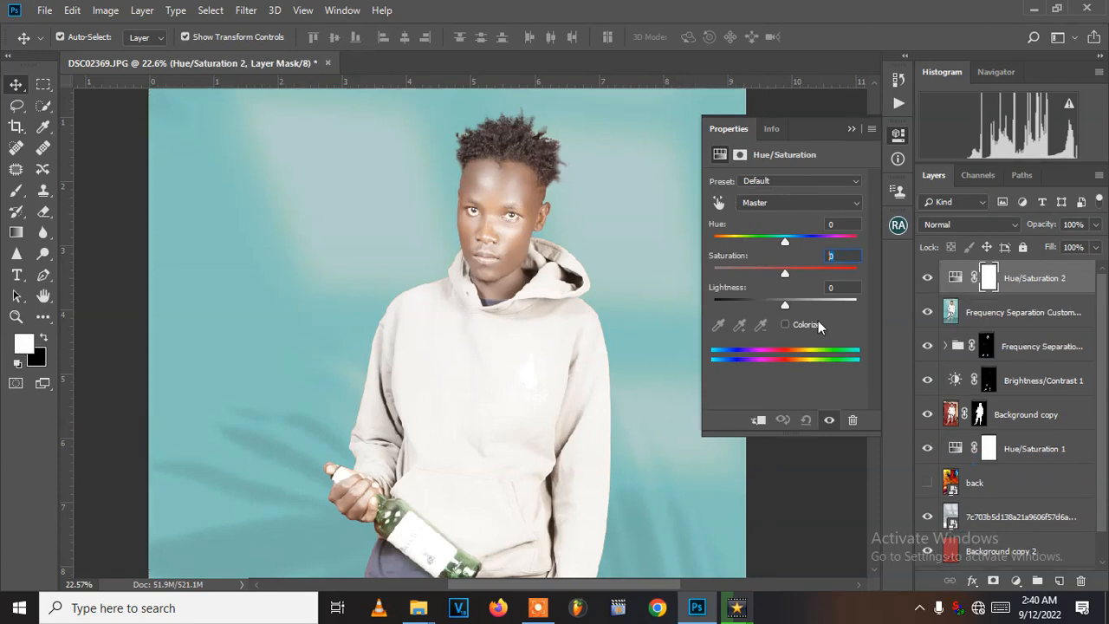
type("30")
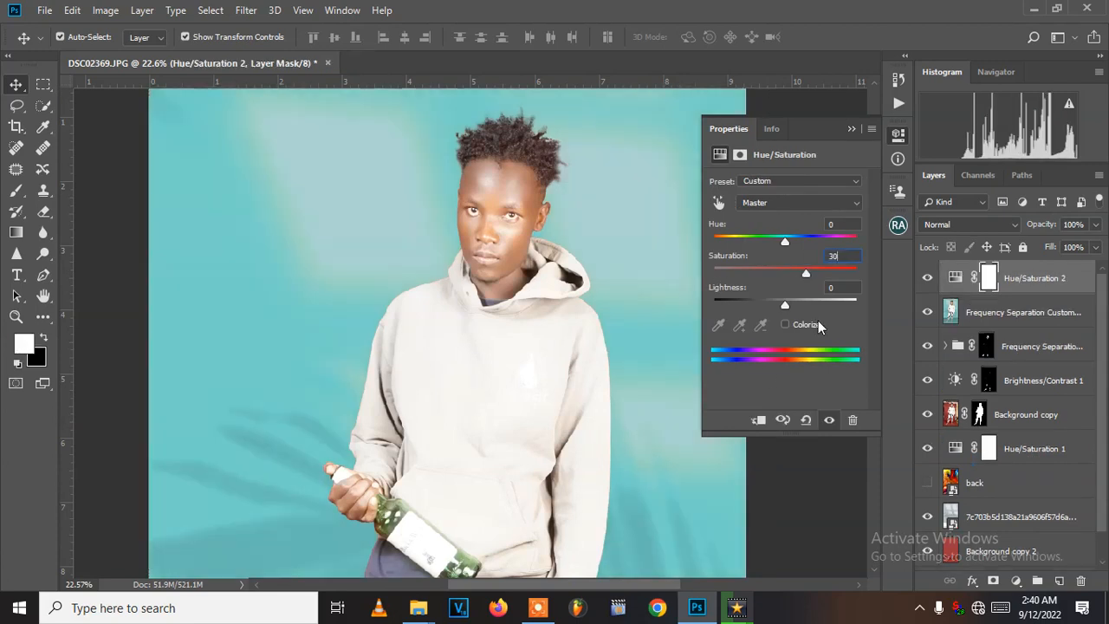
key("Return")
type("40")
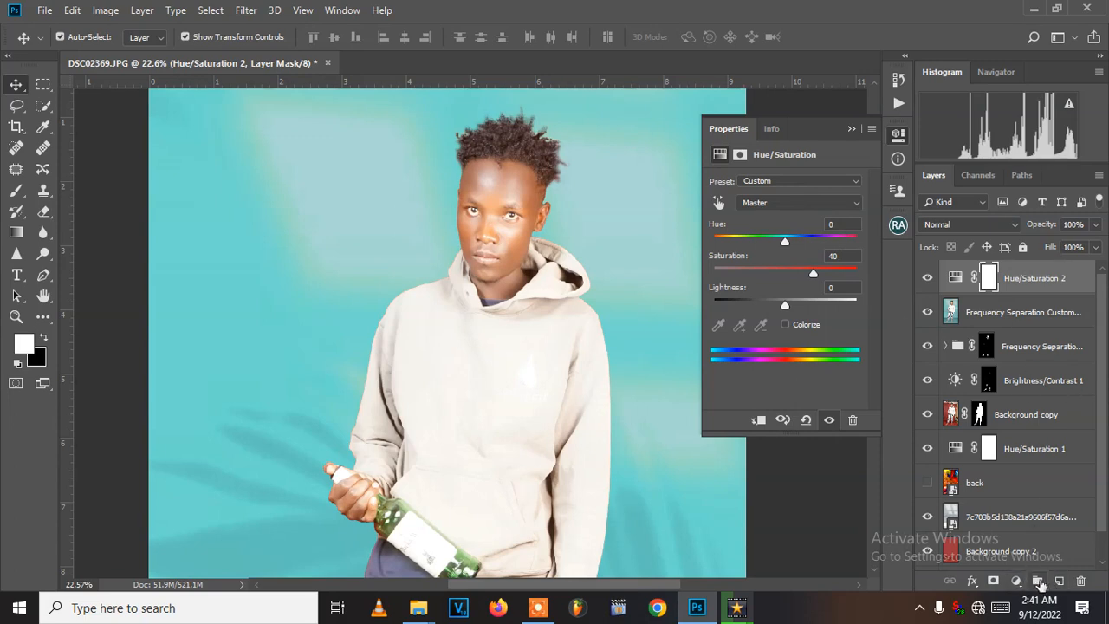
Add a Selective Color adjustment layer and set its Cyans to Magenta +23, Yellow -32 and Black +65, with Cyan slightly raised
left_click(1016, 581)
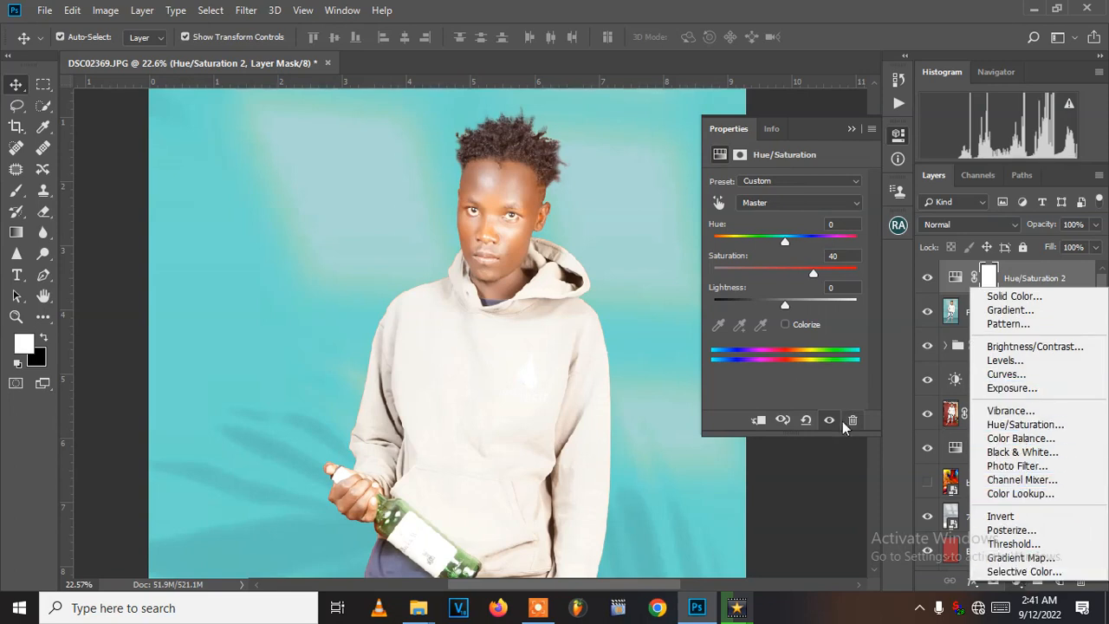
left_click(1014, 571)
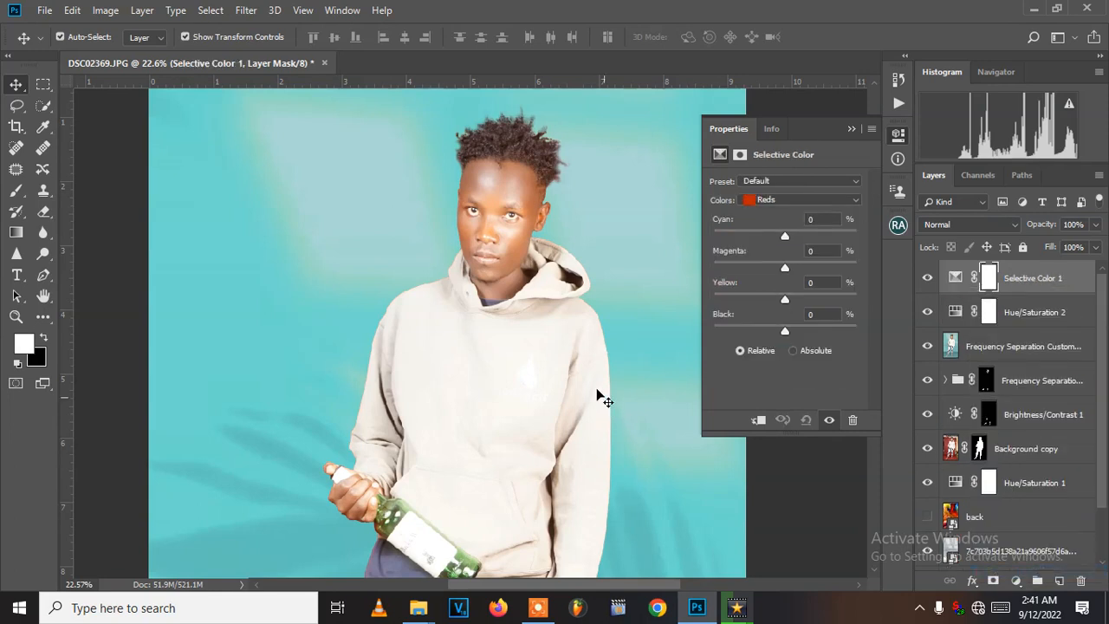
key("ctrl+0")
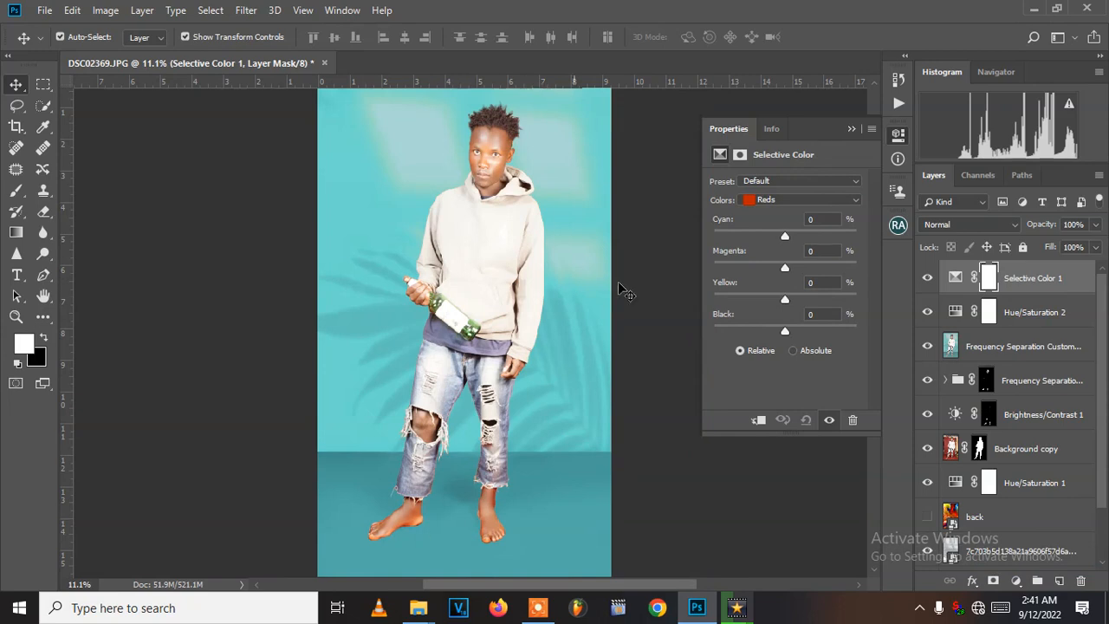
left_click(762, 200)
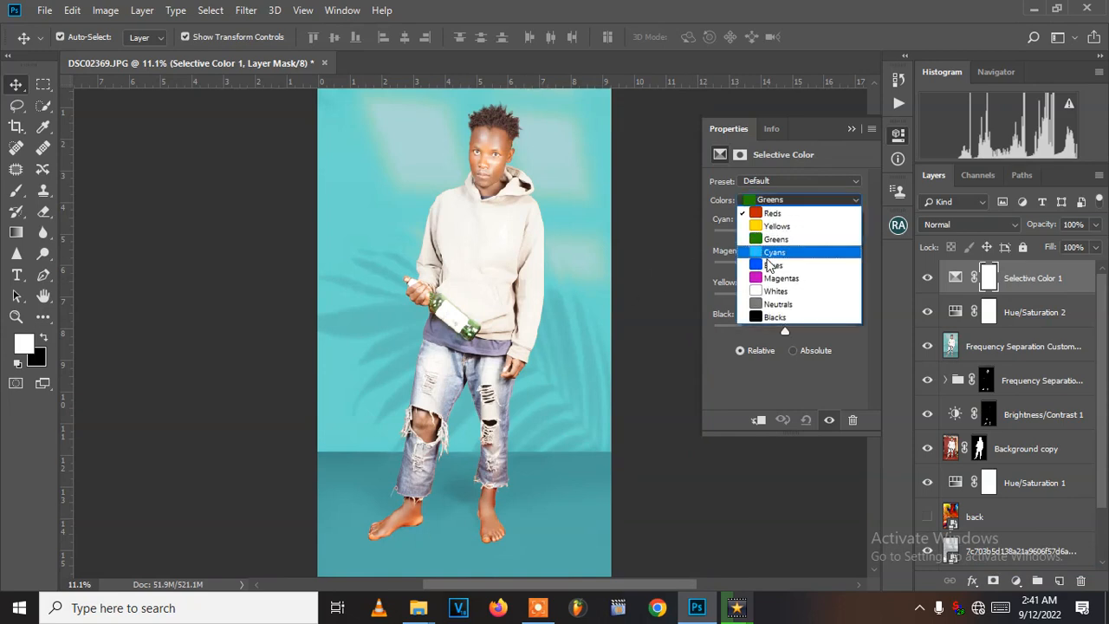
left_click(778, 253)
left_click_drag(786, 330, 832, 329)
left_click_drag(789, 299, 759, 302)
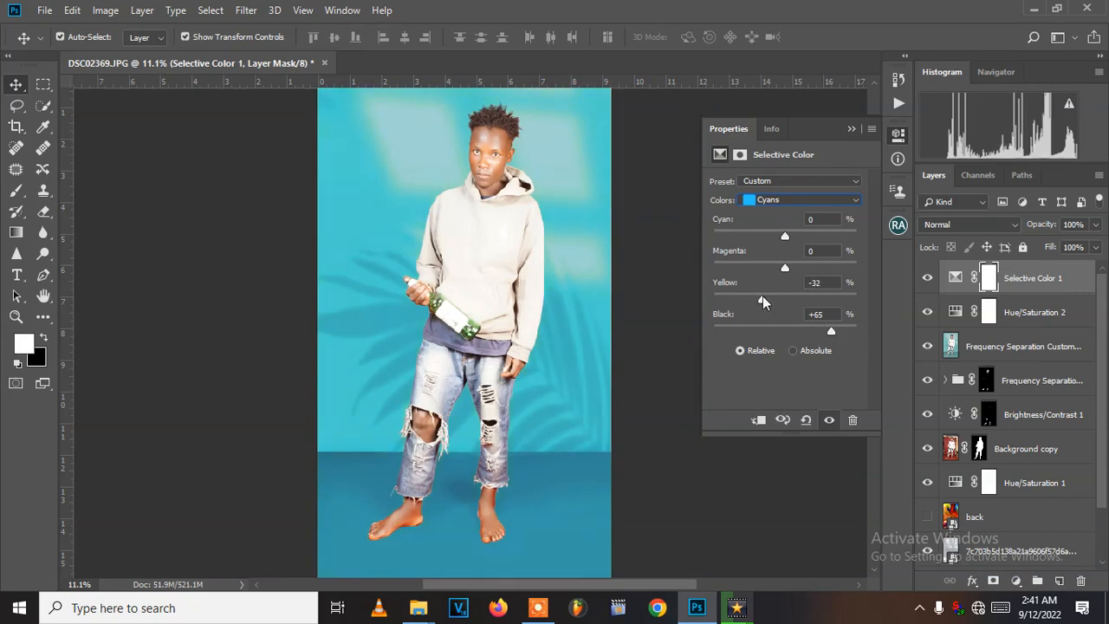
mouse_move(785, 267)
left_mouse_down()
mouse_move(748, 266)
mouse_move(795, 265)
left_mouse_up()
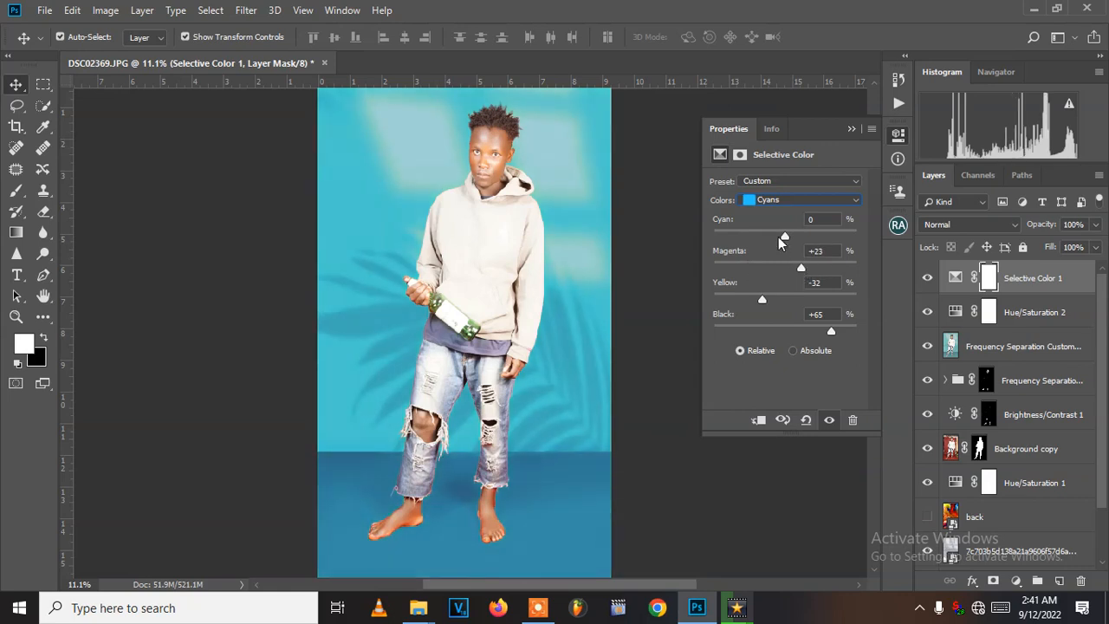
mouse_move(780, 240)
left_mouse_down()
mouse_move(765, 238)
mouse_move(798, 240)
left_mouse_up()
Set the Selective Color Blues to Yellow -100 and Black +17, and adjust their Magenta amount
left_click(786, 197)
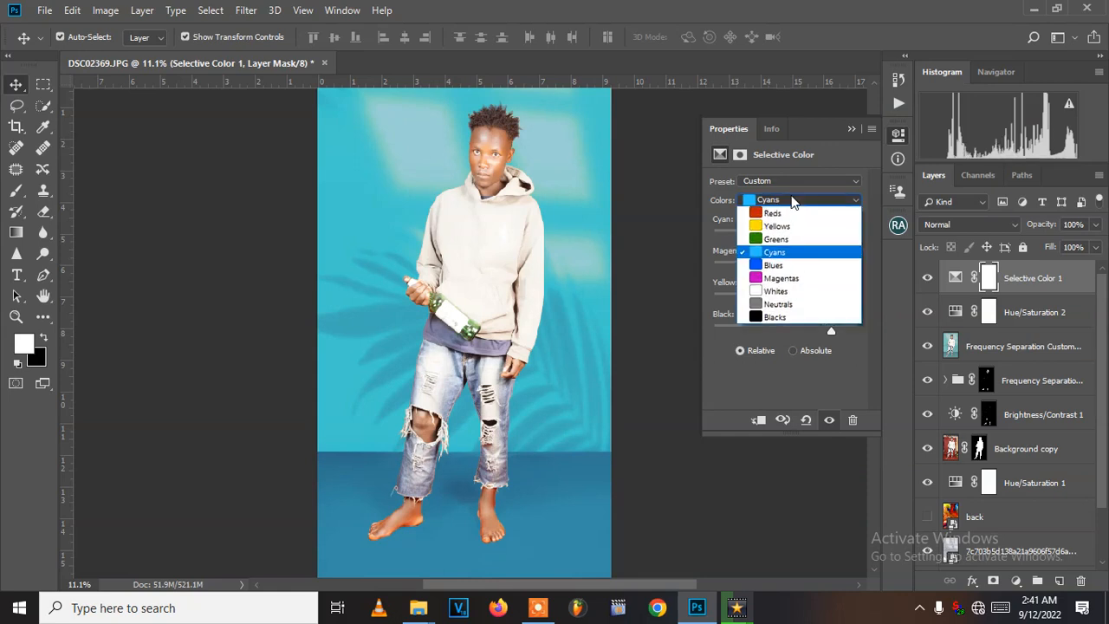
left_click(783, 257)
left_click_drag(786, 328, 710, 294)
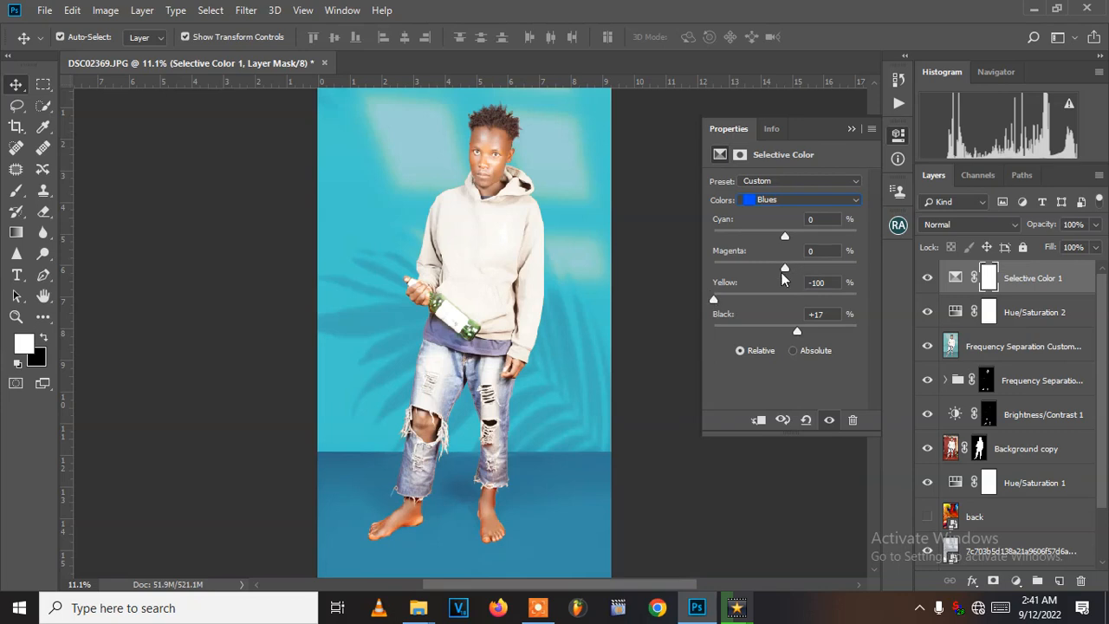
mouse_move(809, 267)
left_mouse_down()
mouse_move(832, 264)
mouse_move(727, 268)
mouse_move(799, 267)
left_mouse_up()
Adjust the Selective Color Magentas by strongly raising Black and lowering Yellow, Magenta and Cyan
left_click(793, 200)
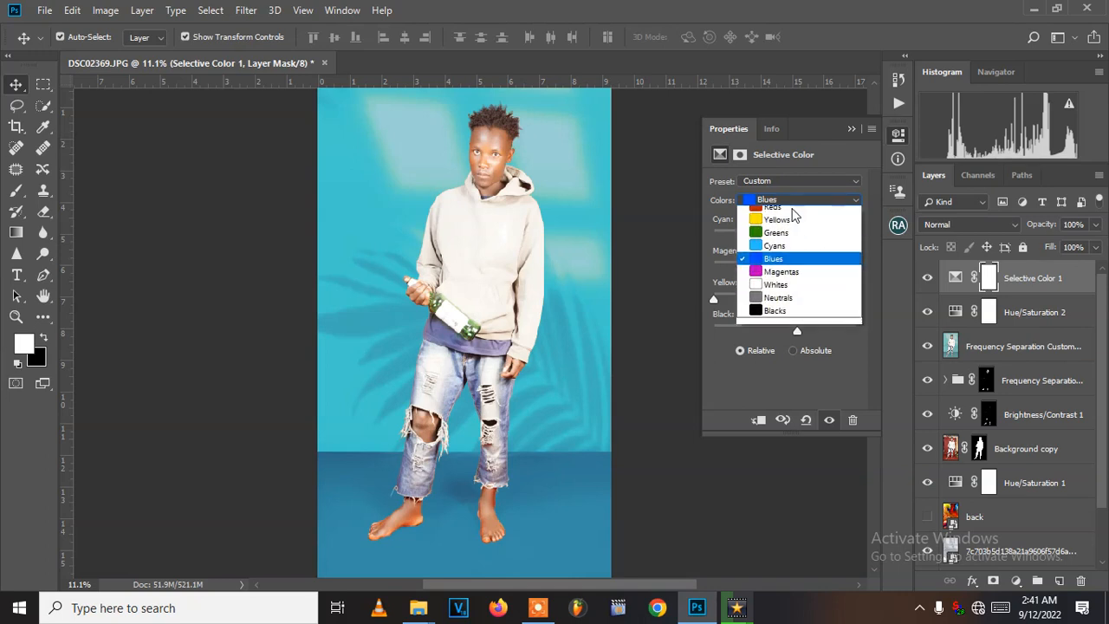
left_click(773, 279)
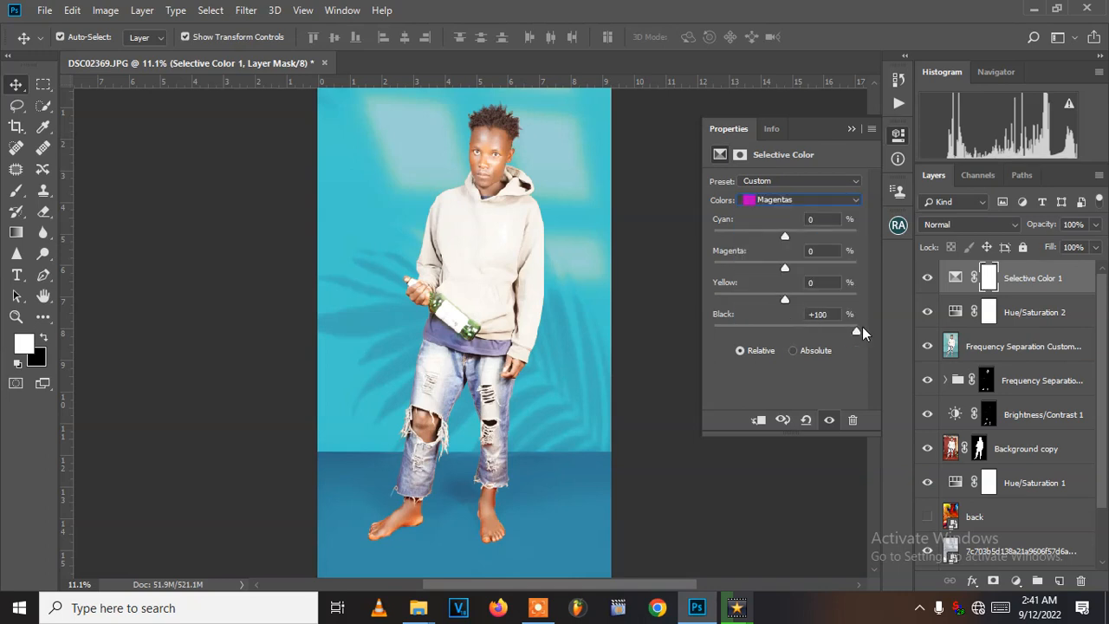
left_click_drag(778, 304, 715, 303)
mouse_move(785, 269)
left_mouse_down()
mouse_move(762, 270)
mouse_move(775, 273)
left_mouse_up()
left_click_drag(782, 233, 739, 245)
Set the Black amount of the Selective Color Whites to 20%
left_click(783, 200)
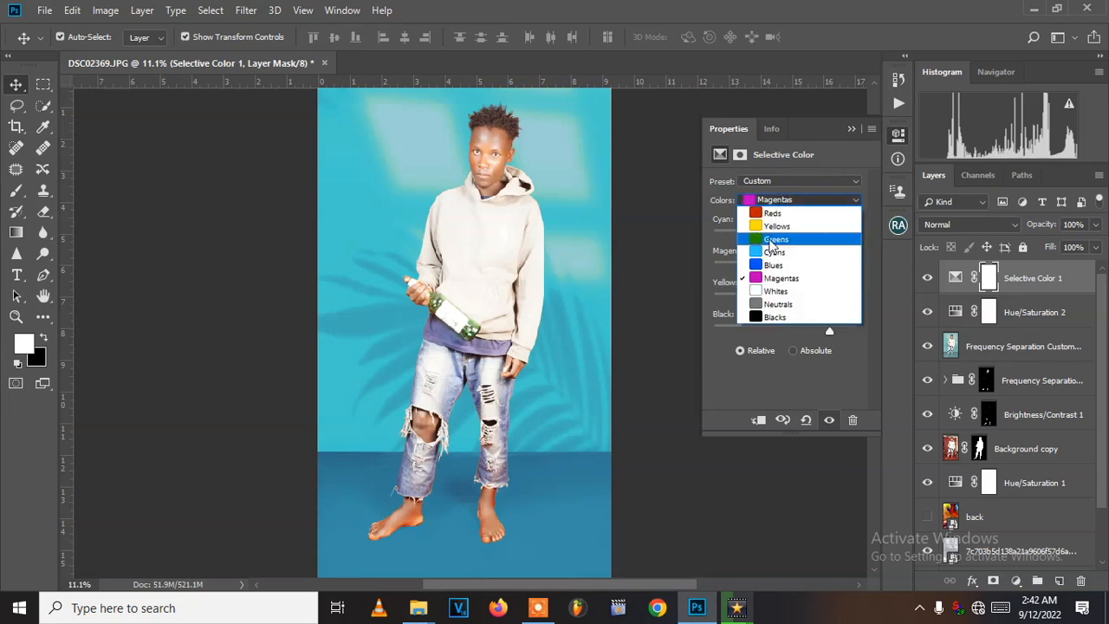
left_click(780, 293)
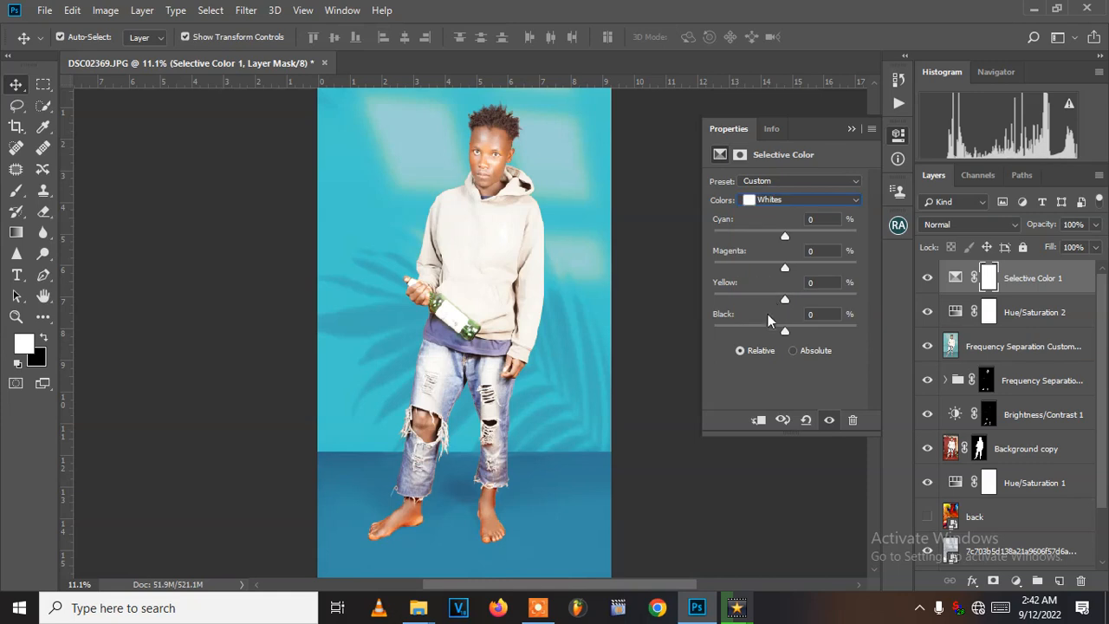
mouse_move(783, 331)
left_mouse_down()
mouse_move(812, 332)
mouse_move(792, 330)
left_mouse_up()
left_click(801, 313)
type("20.")
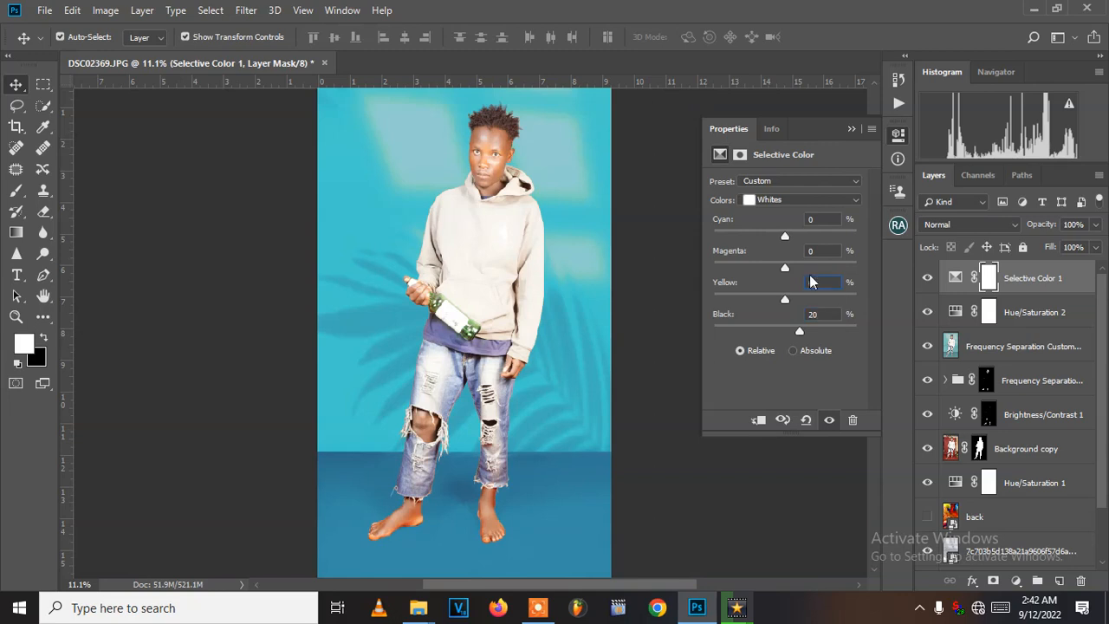
Set the Selective Color Blacks to Black 20% and Cyan 10%
left_click(780, 200)
left_click(770, 317)
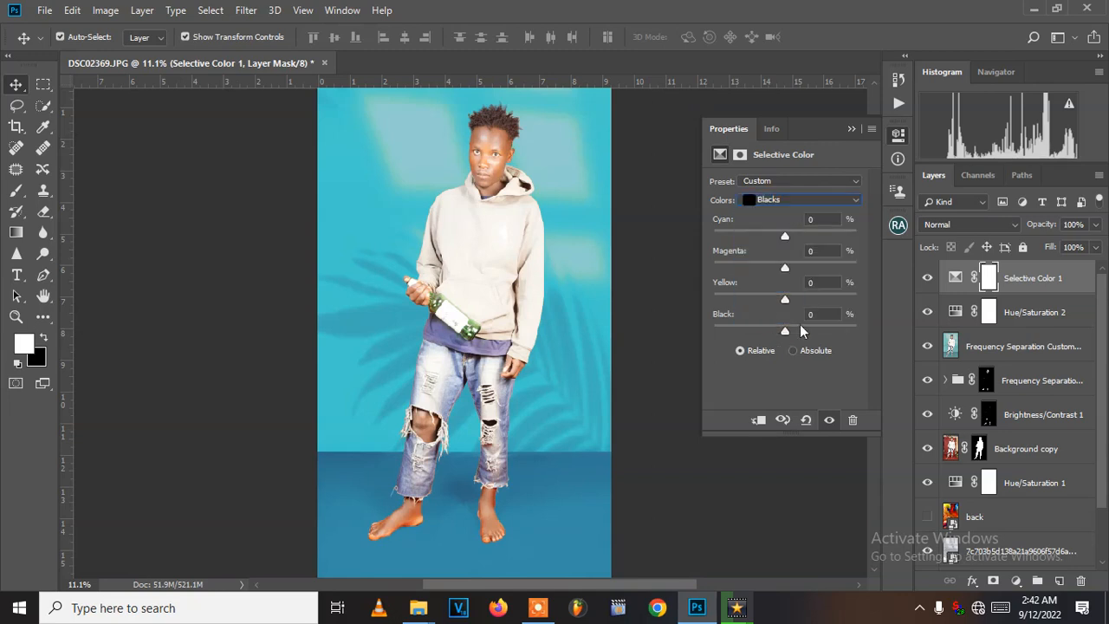
left_click_drag(790, 331, 807, 333)
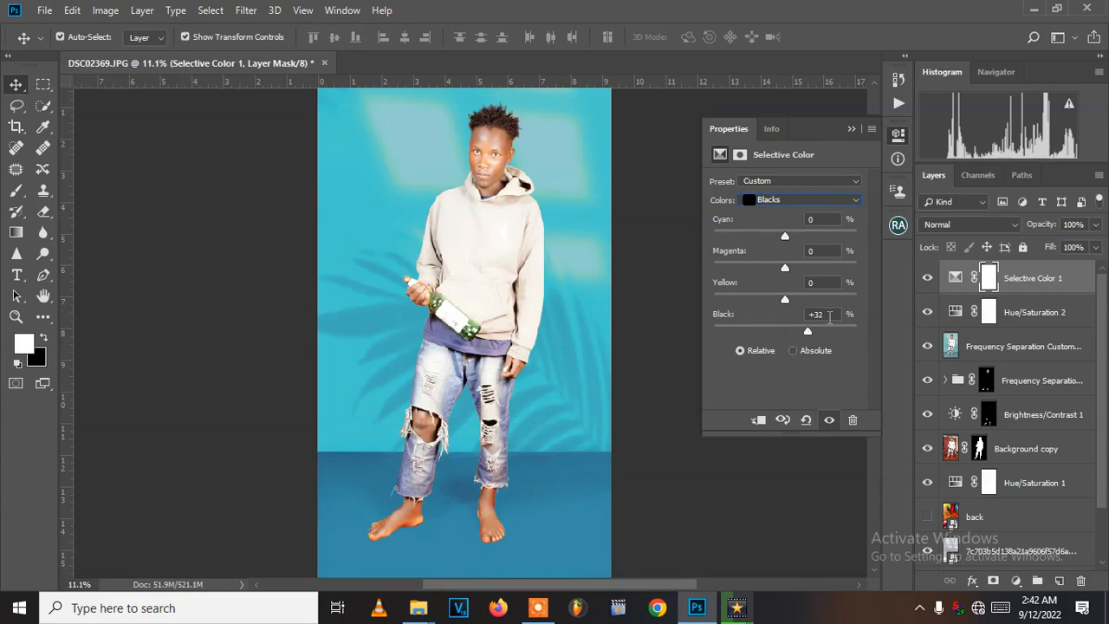
left_click(814, 315)
type("20")
left_click_drag(784, 235, 793, 243)
double_click(814, 221)
type("10")
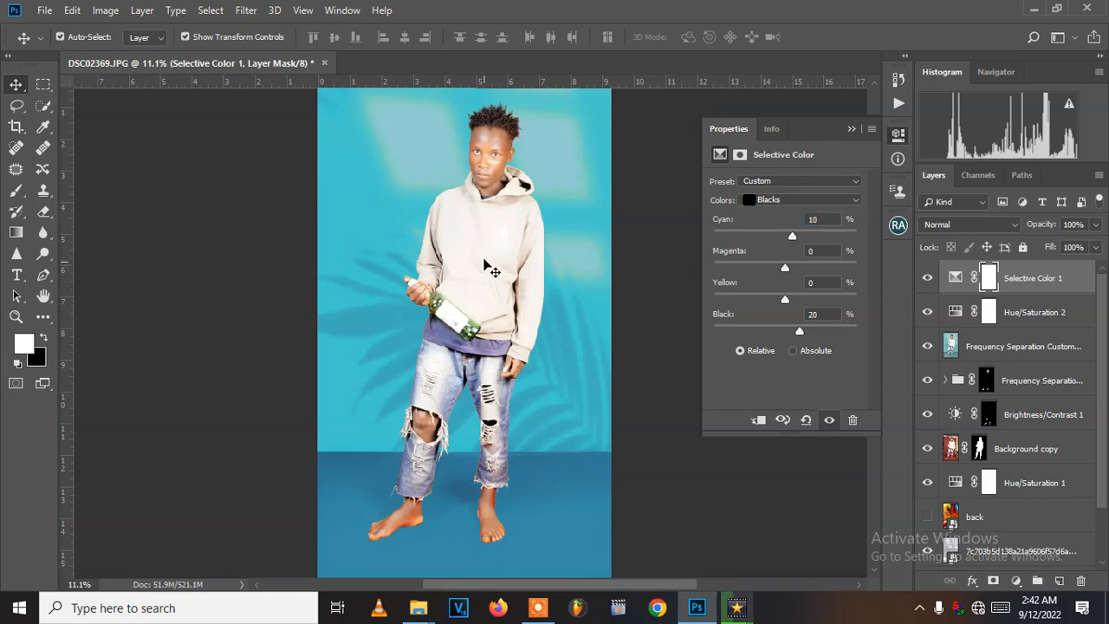
Check the face up close and add another Hue/Saturation adjustment layer above the Selective Color 1 layer
left_click(528, 244)
scroll(500, 229, "up", 5)
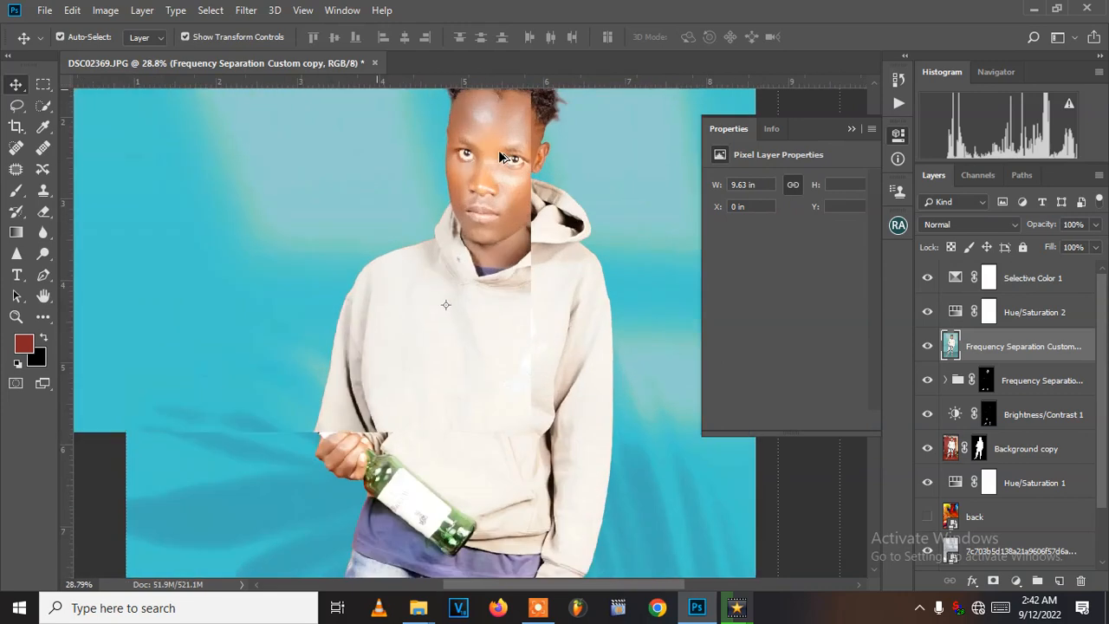
scroll(498, 158, "down", 6)
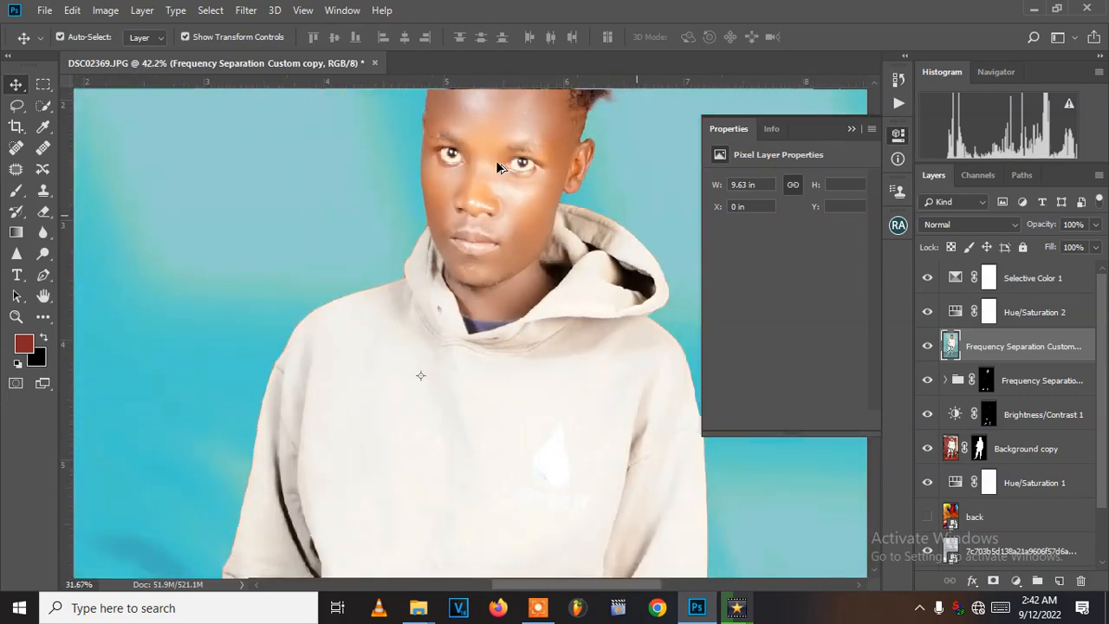
scroll(495, 227, "down", 1)
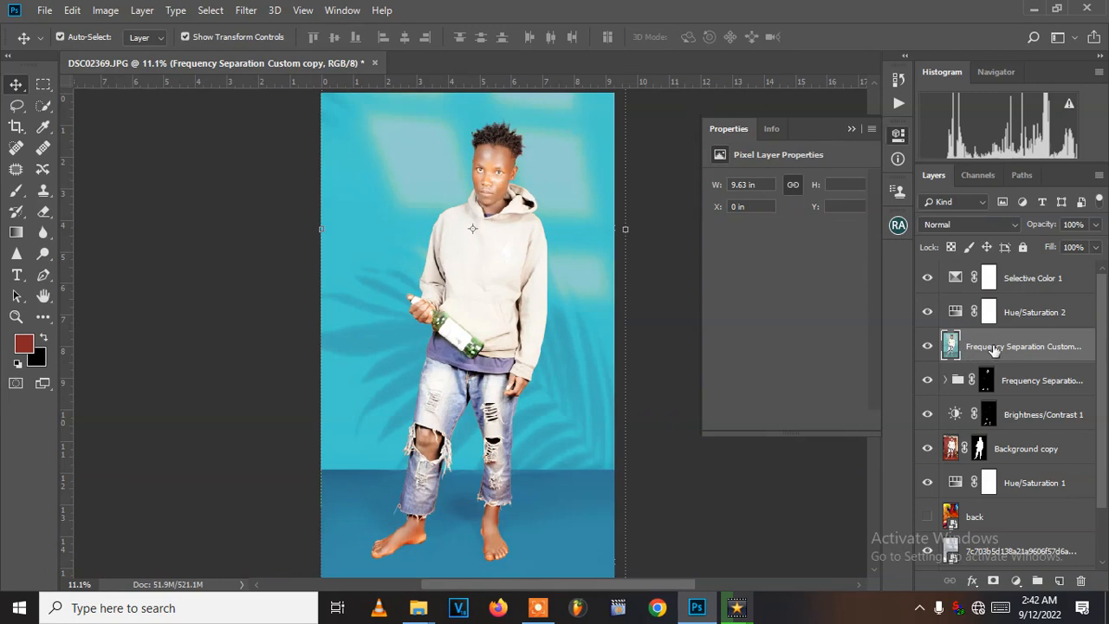
left_click(1016, 276)
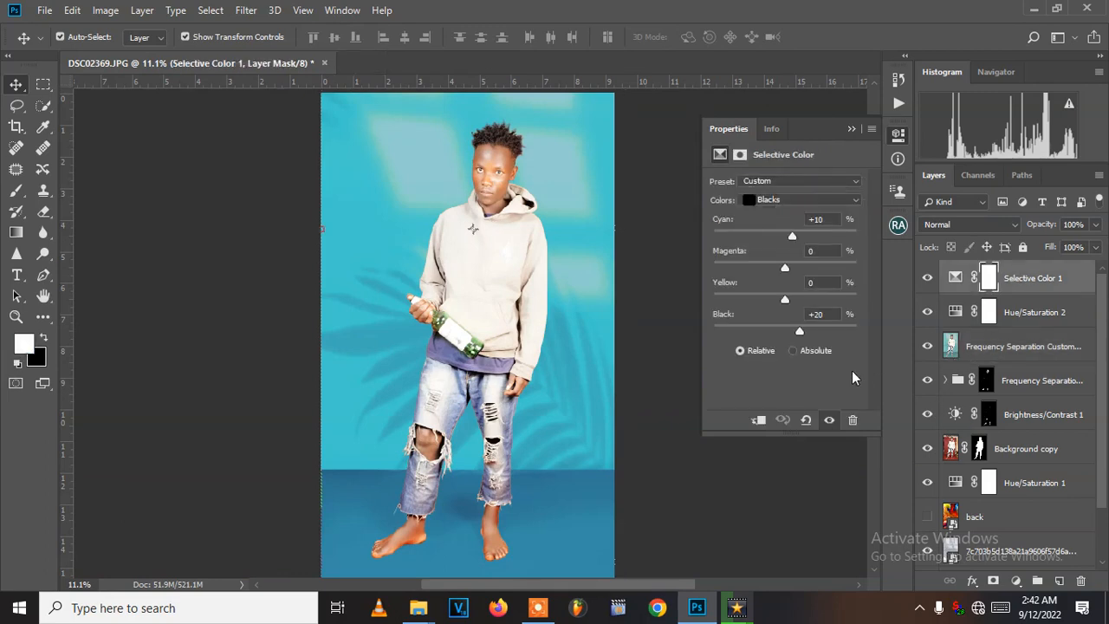
left_click(1017, 582)
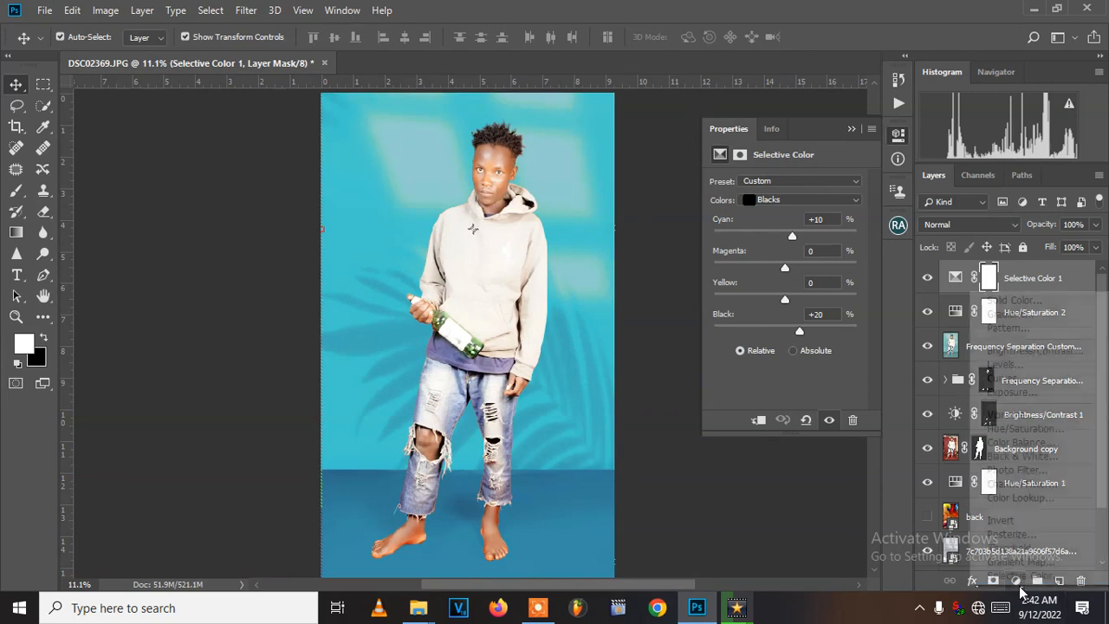
left_click(1025, 428)
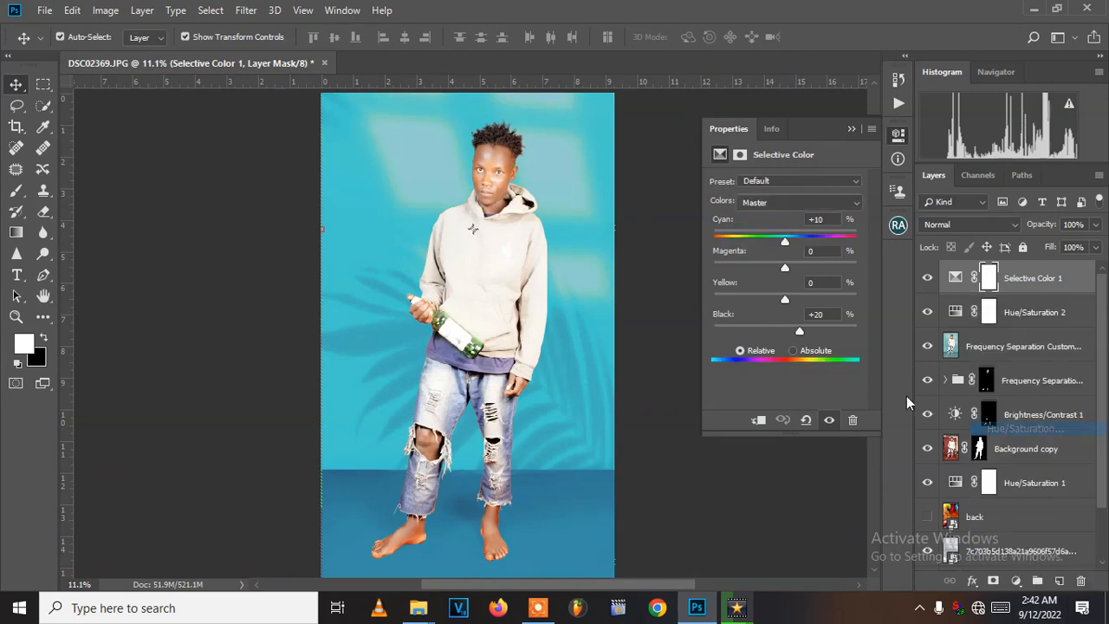
Set the hue of the Reds to +3 in the Hue/Saturation 3 layer, judging the skin tone on the face
left_click(772, 202)
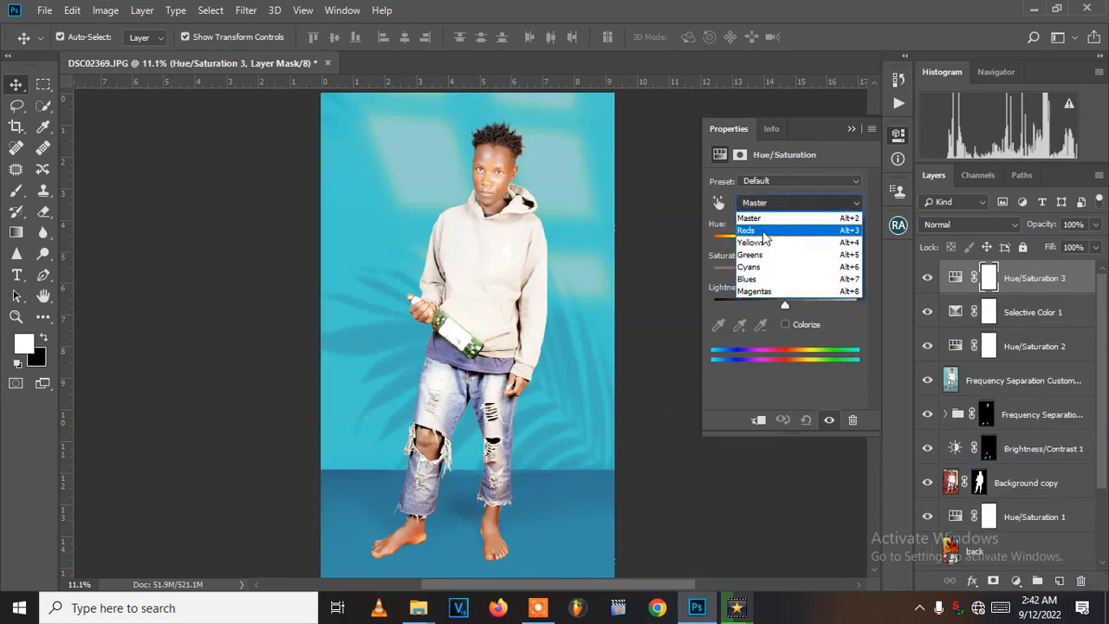
left_click(767, 228)
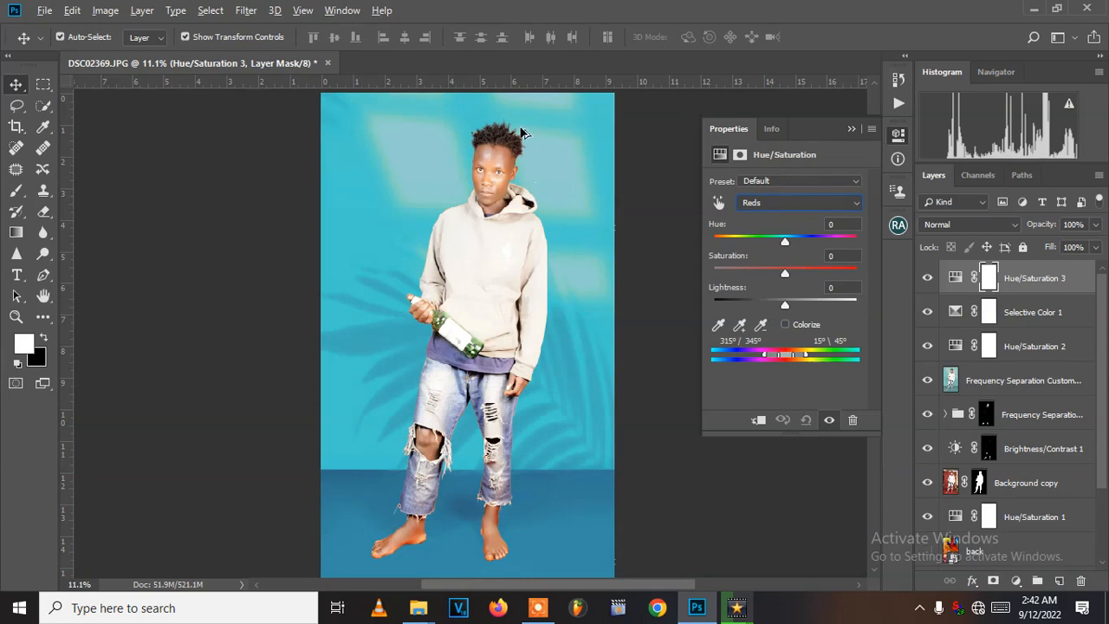
left_click(496, 177)
scroll(498, 175, "up", 5)
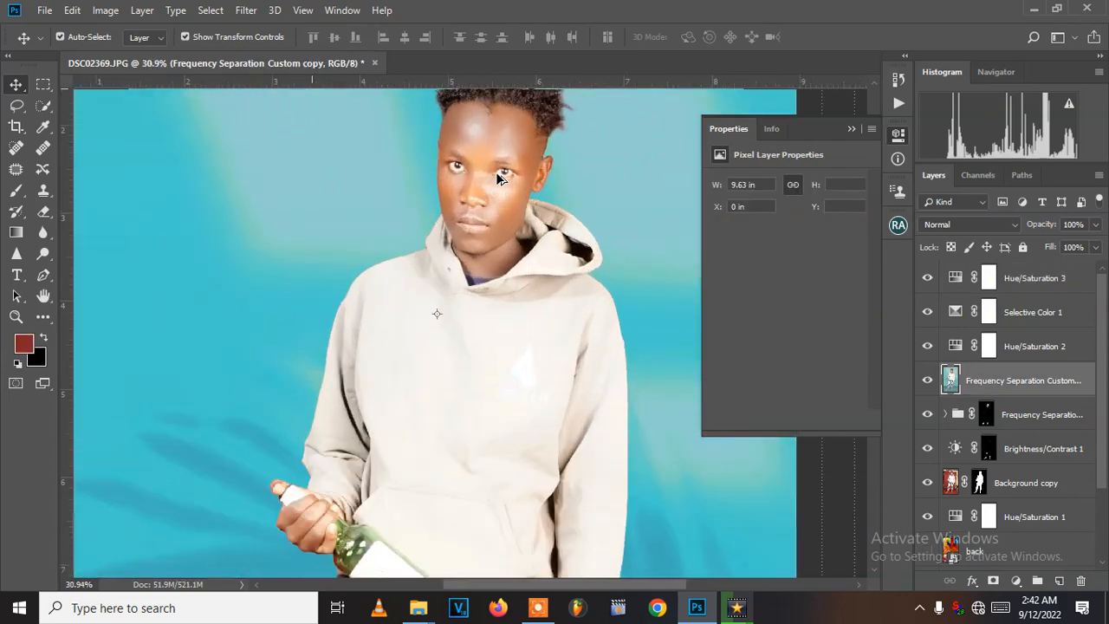
scroll(497, 177, "up", 2)
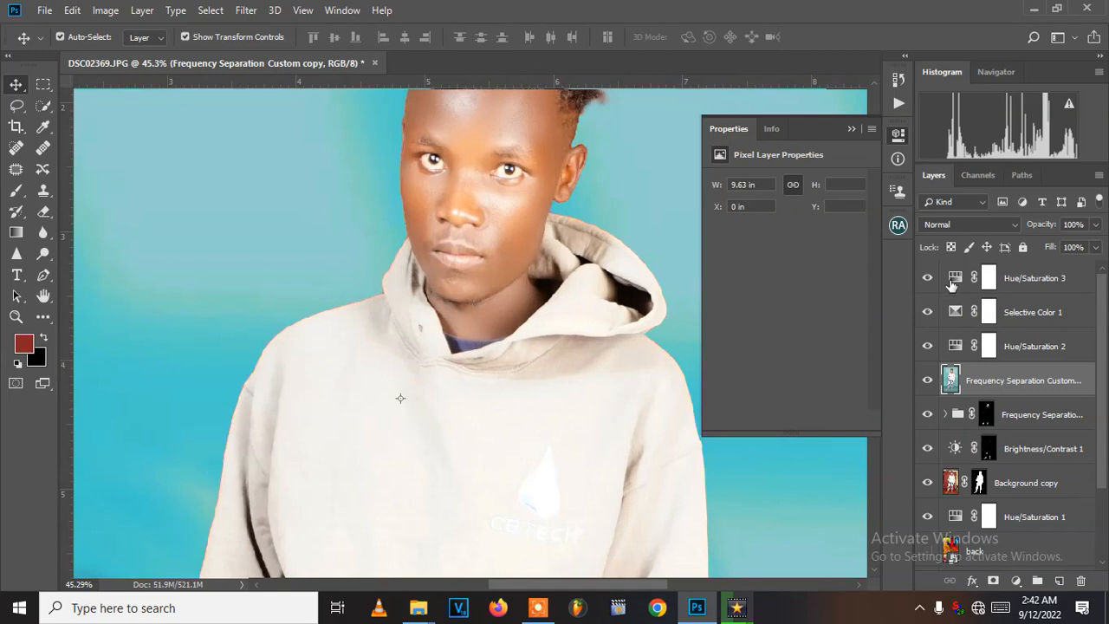
left_click(954, 281)
mouse_move(783, 273)
left_mouse_down()
mouse_move(773, 274)
mouse_move(785, 274)
left_mouse_up()
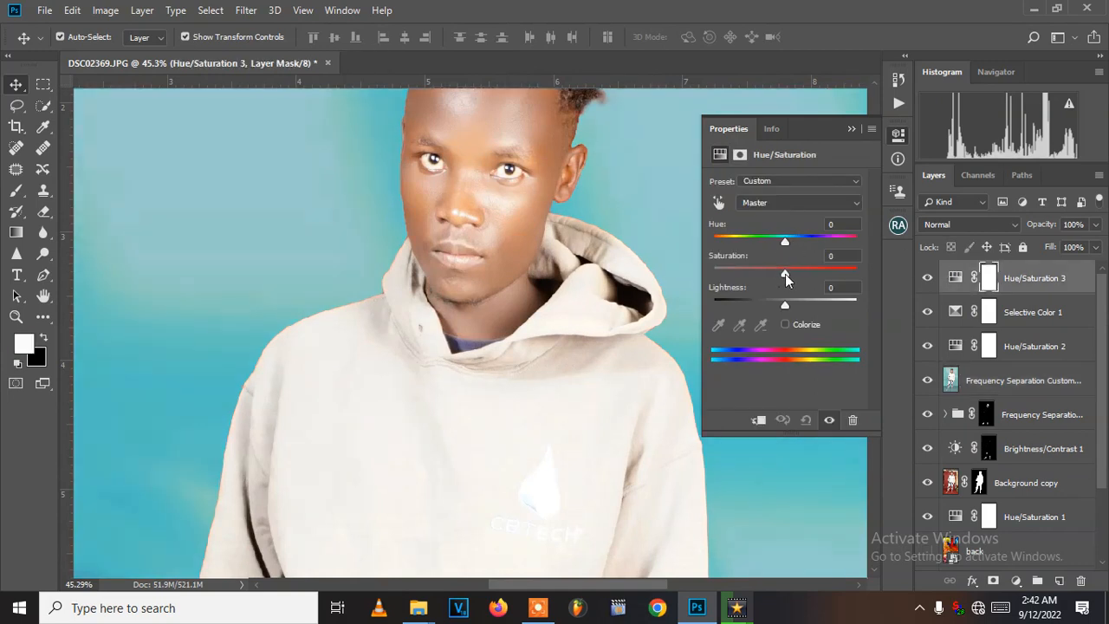
left_click(793, 203)
left_click(784, 234)
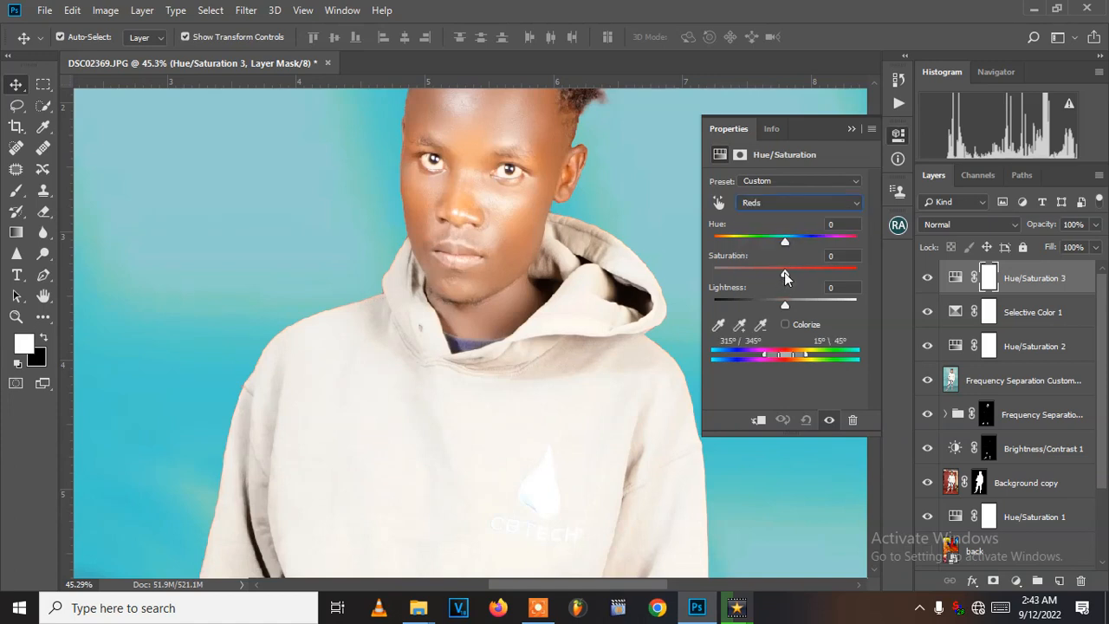
left_click_drag(785, 241, 781, 246)
Adjust the hue and lightness of the Yellows in the Hue/Saturation 3 layer
left_click(780, 205)
left_click(780, 244)
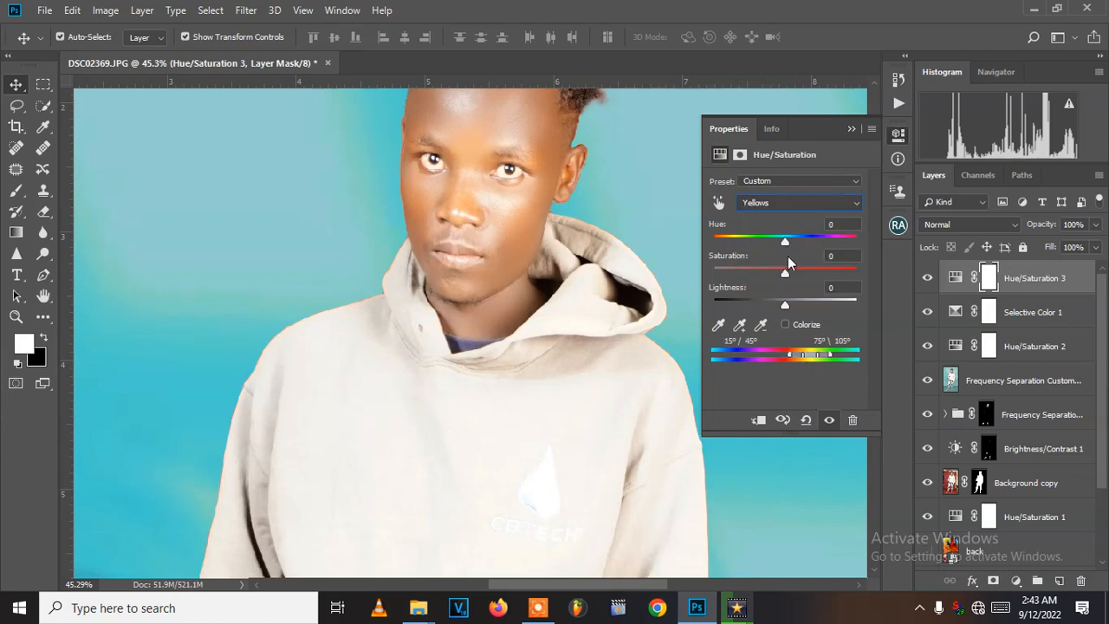
left_click_drag(789, 242, 776, 249)
left_click_drag(783, 304, 794, 306)
Set the lightness of the Reds to +8 in the Hue/Saturation 3 layer and check the whole portrait
left_click(775, 201)
left_click(777, 231)
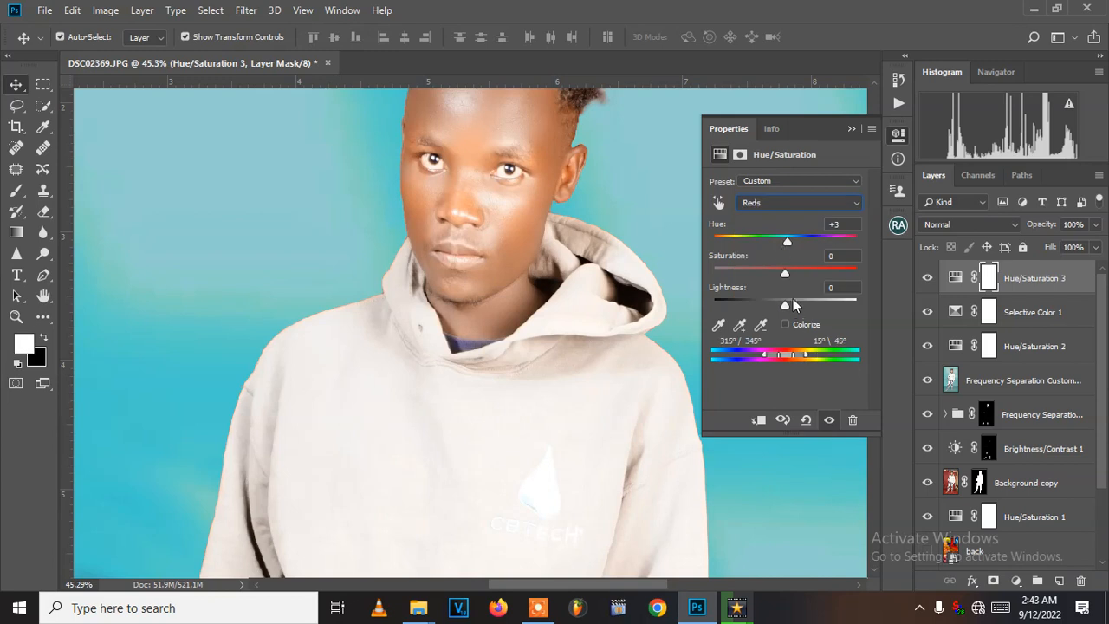
left_click_drag(786, 304, 795, 307)
left_click(850, 129)
scroll(517, 236, "down", 2)
scroll(512, 235, "down", 6)
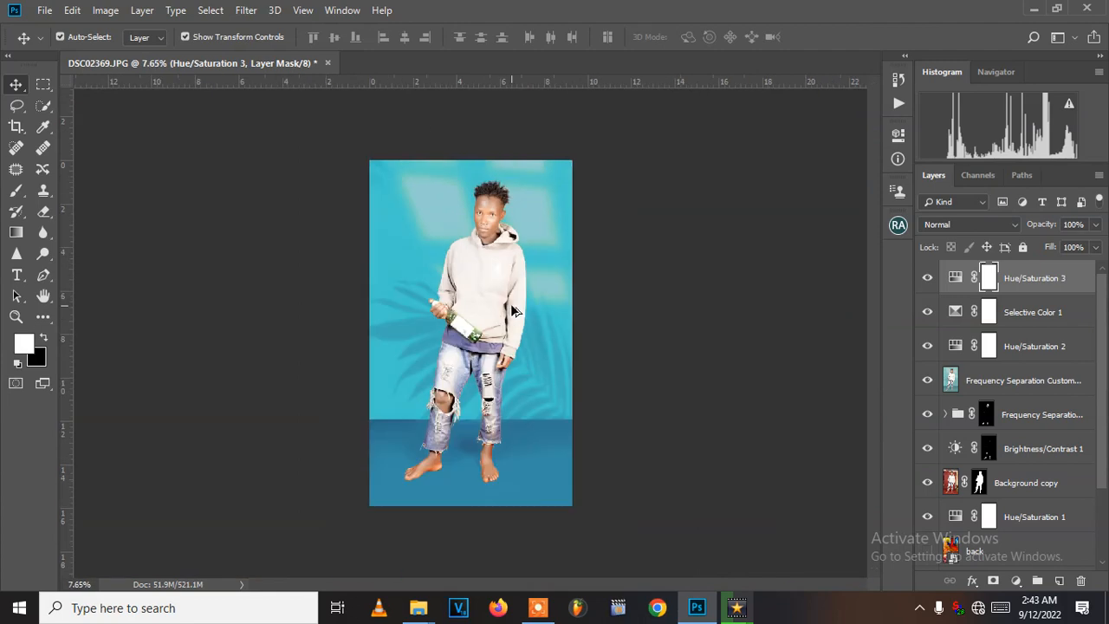
scroll(501, 290, "up", 7)
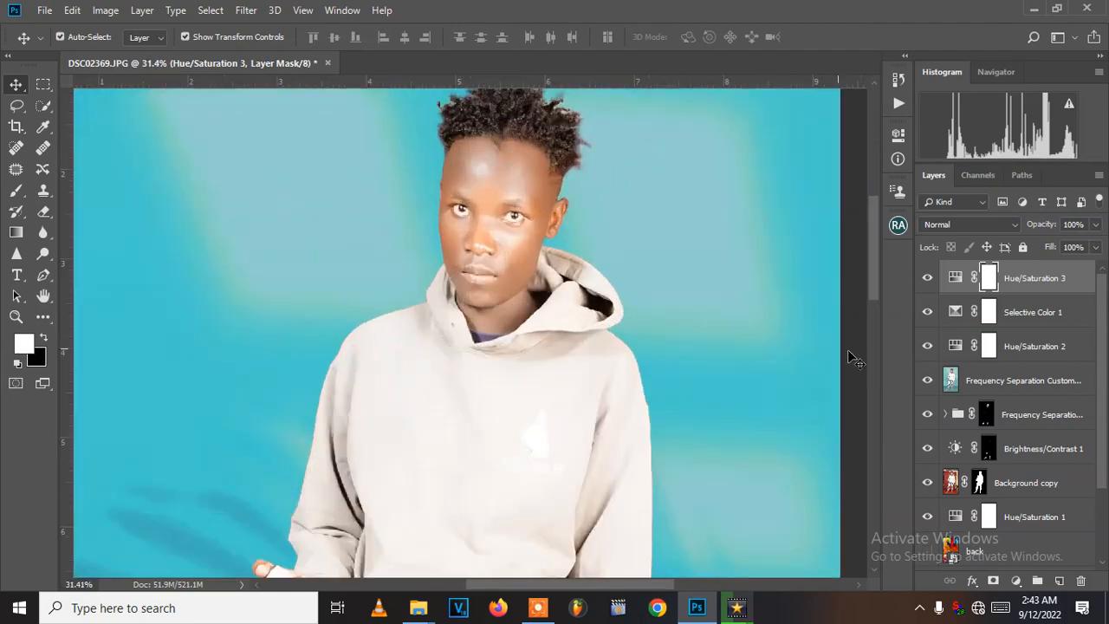
left_click(1016, 580)
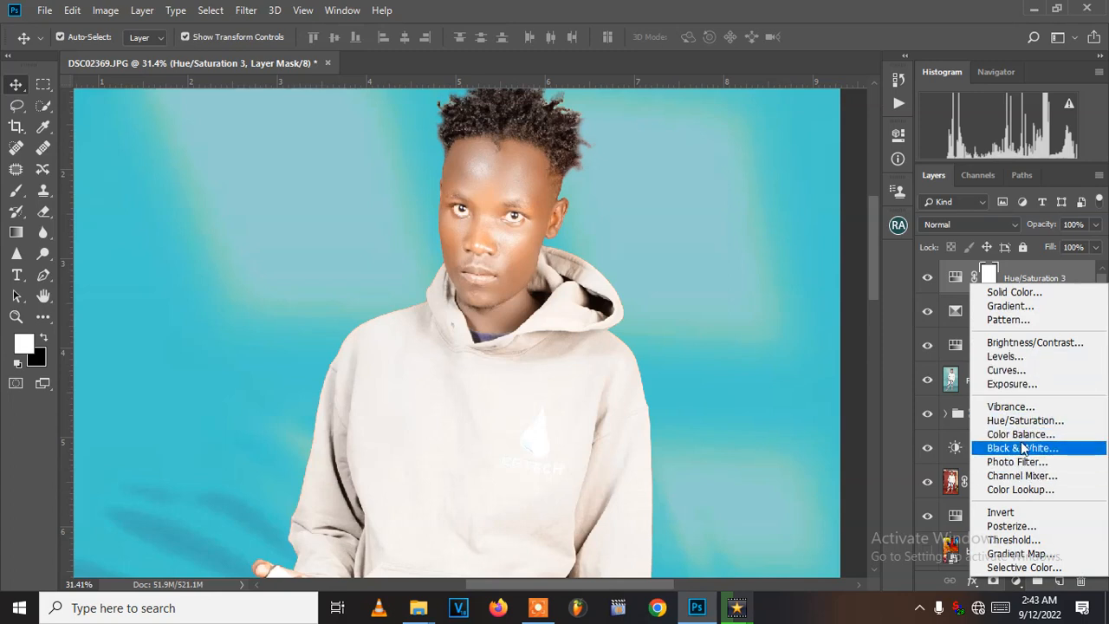
left_click(1006, 356)
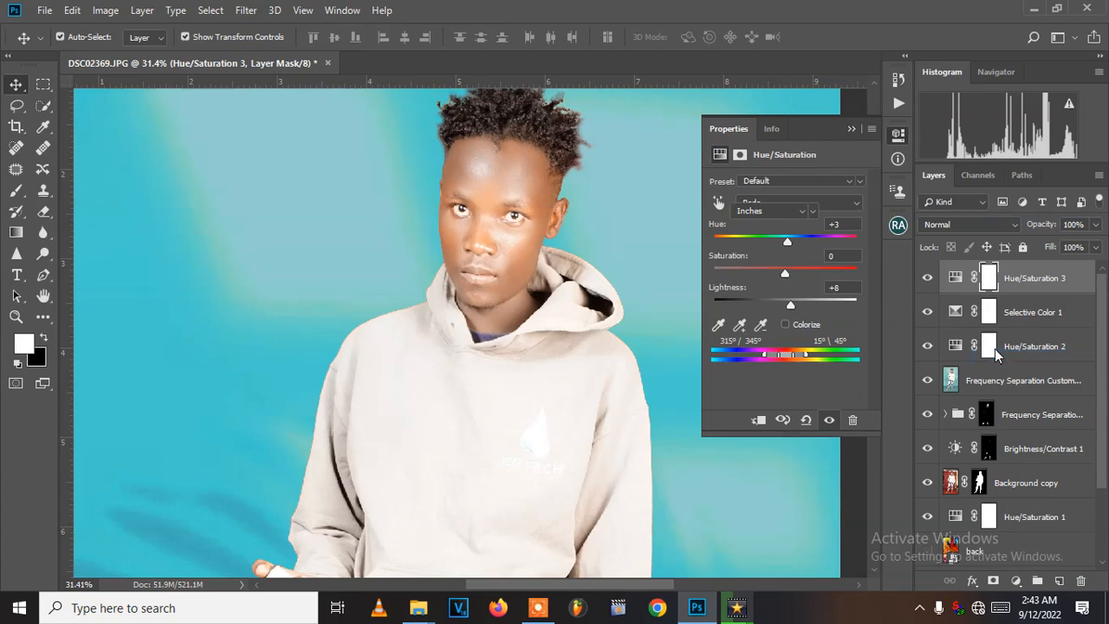
left_click(851, 128)
left_click_drag(1021, 279, 1080, 581)
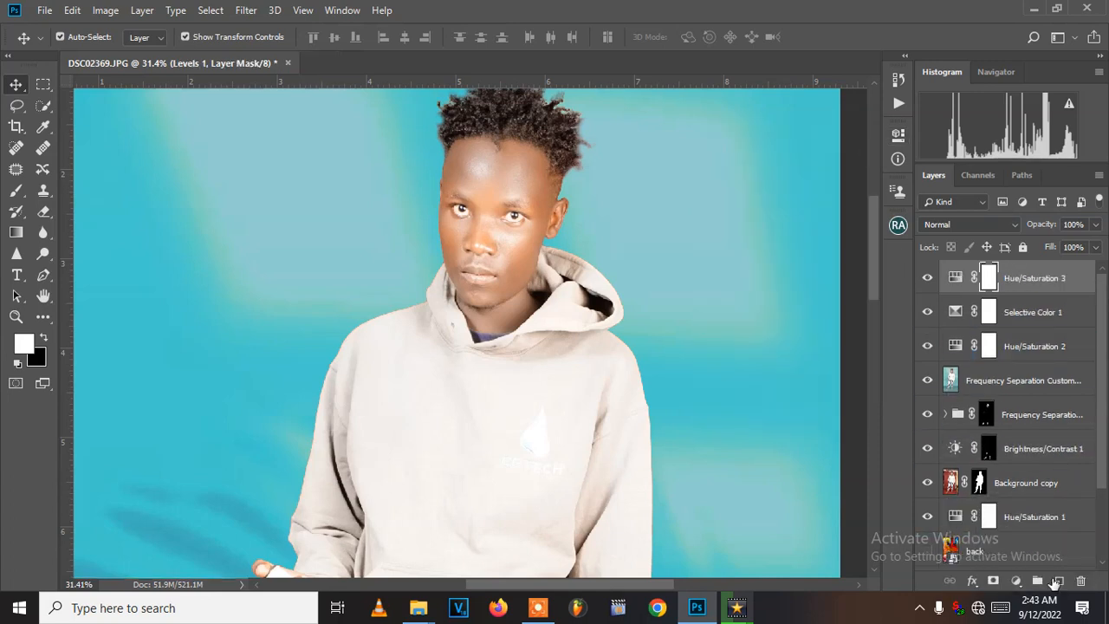
Add a Curves adjustment layer above Hue/Saturation 3 and slightly lower the Red channel's curve using its end points
left_click(1016, 581)
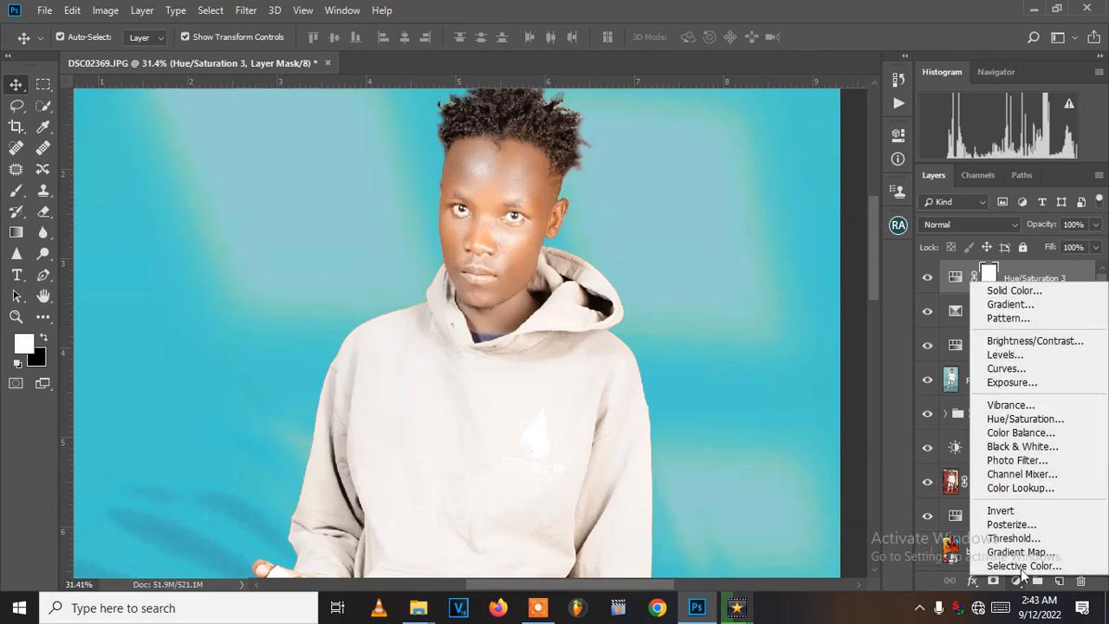
left_click(996, 368)
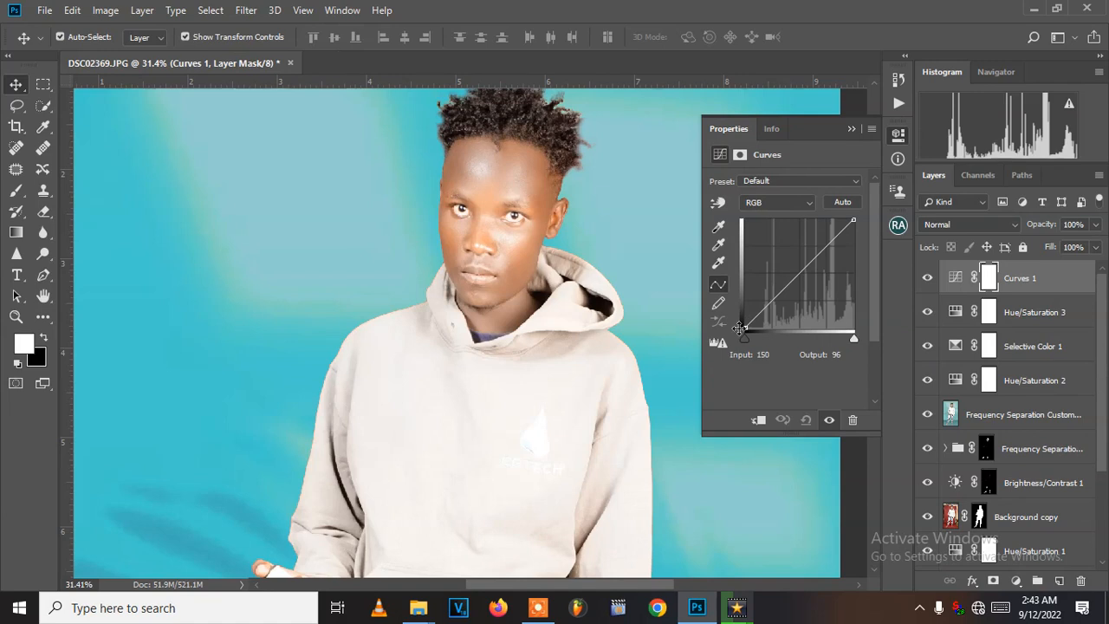
left_click(767, 206)
left_click(775, 231)
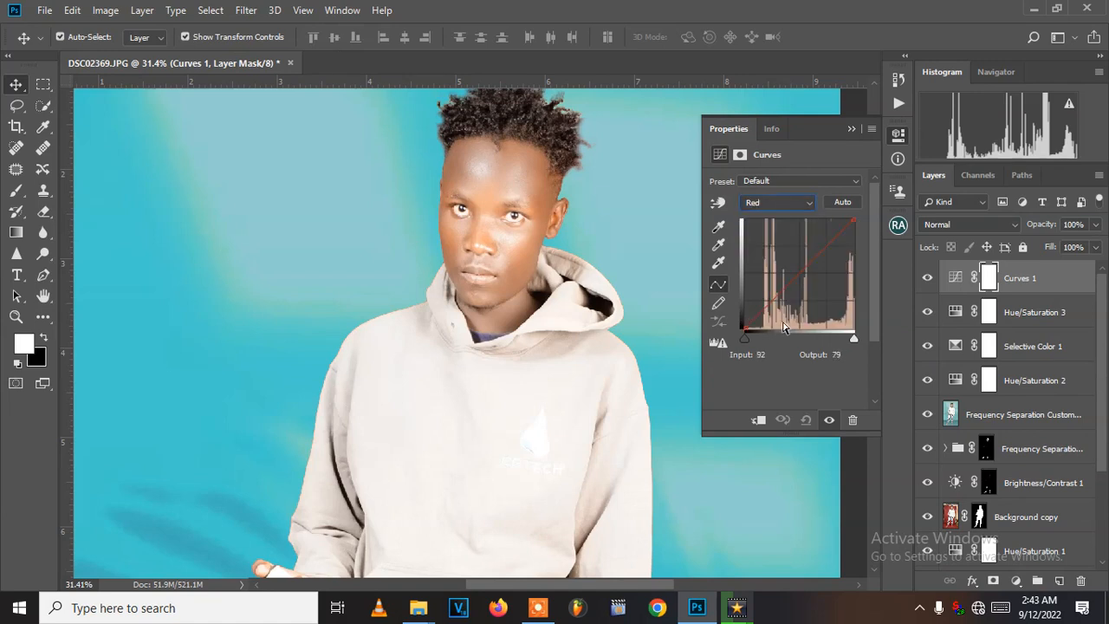
mouse_move(748, 328)
left_mouse_down()
mouse_move(764, 339)
mouse_move(738, 340)
mouse_move(751, 339)
left_mouse_up()
mouse_move(854, 220)
left_mouse_down()
mouse_move(842, 217)
mouse_move(871, 221)
left_mouse_up()
Fine-tune the shadow and highlight end points of the Green channel's curve, lowering the highlight end slightly
left_click(781, 202)
left_click(784, 236)
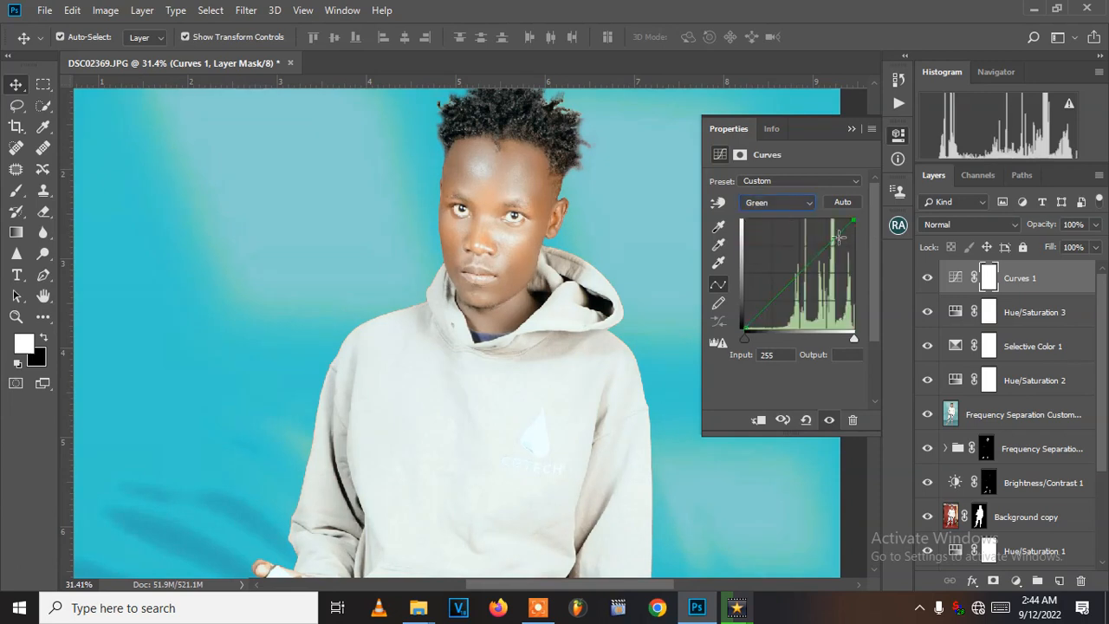
mouse_move(855, 227)
left_mouse_down()
mouse_move(866, 286)
mouse_move(863, 208)
mouse_move(868, 222)
left_mouse_up()
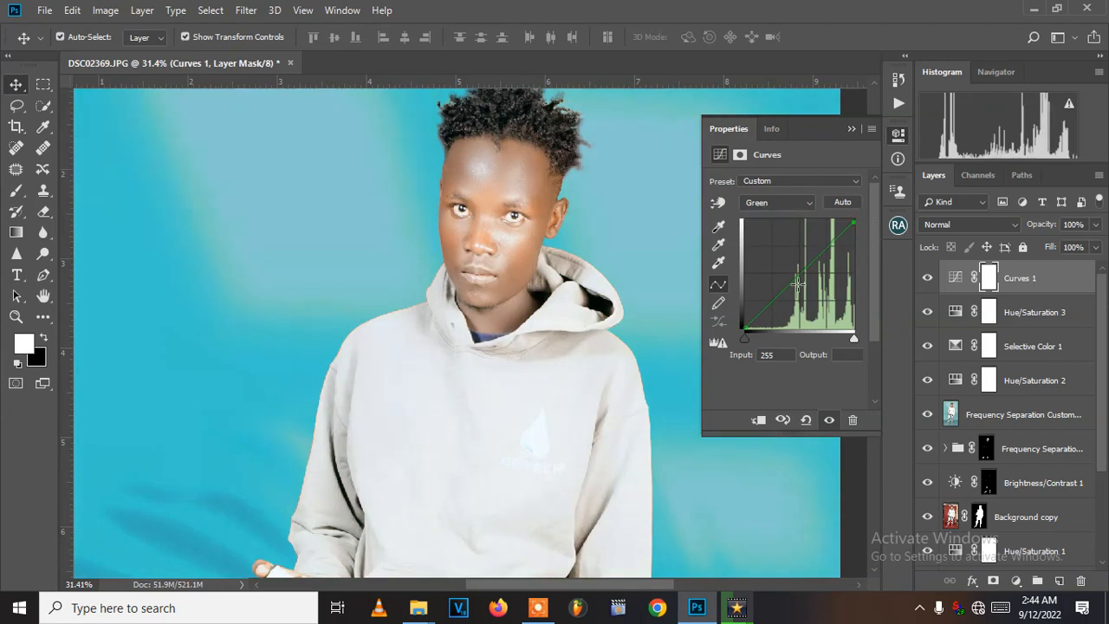
mouse_move(743, 330)
left_mouse_down()
mouse_move(758, 328)
mouse_move(719, 310)
mouse_move(726, 340)
left_mouse_up()
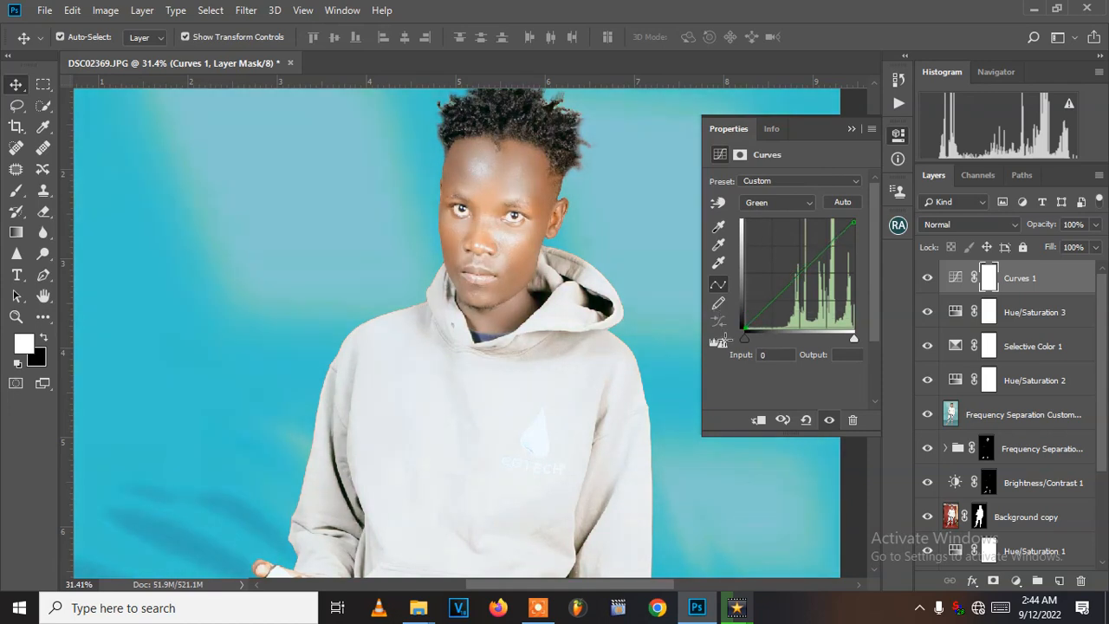
Fine-tune both end points of the Blue channel's curve in the Curves 1 layer and return to the RGB composite
left_click(772, 200)
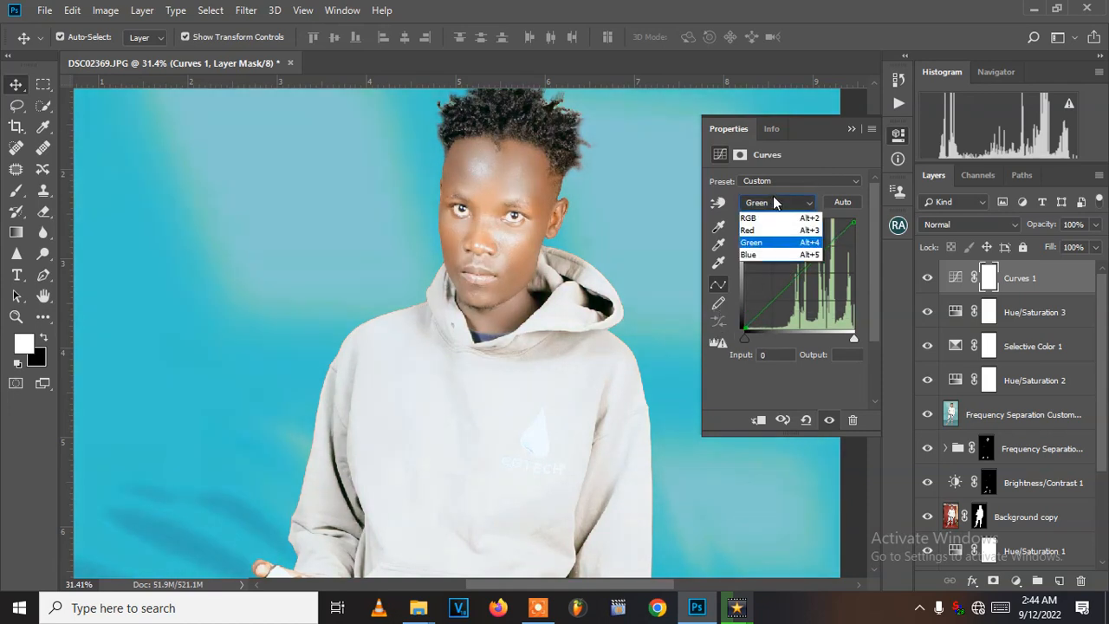
left_click(753, 251)
mouse_move(854, 219)
left_mouse_down()
mouse_move(842, 219)
mouse_move(867, 229)
mouse_move(854, 219)
left_mouse_up()
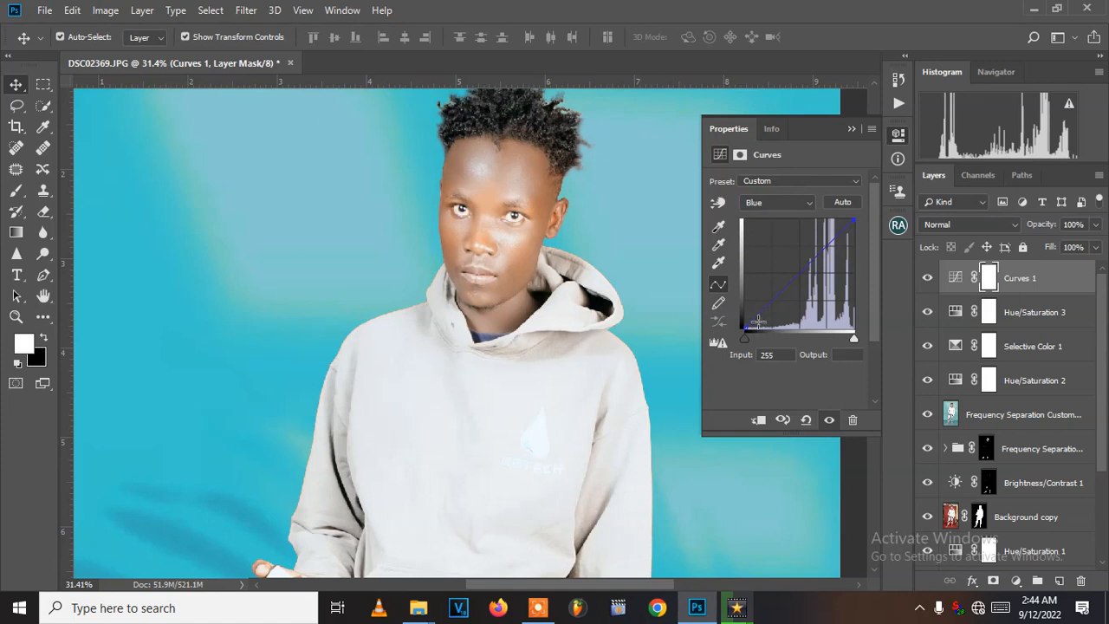
mouse_move(744, 329)
left_mouse_down()
mouse_move(741, 320)
mouse_move(741, 340)
mouse_move(757, 343)
mouse_move(737, 341)
left_mouse_up()
left_click(779, 197)
left_click(780, 200)
left_click(1017, 279)
Add a Color Balance adjustment layer above Curves 1 and set the Midtones to Cyan-Red +13, Magenta-Green -17 and Yellow-Blue -15
left_click(1016, 580)
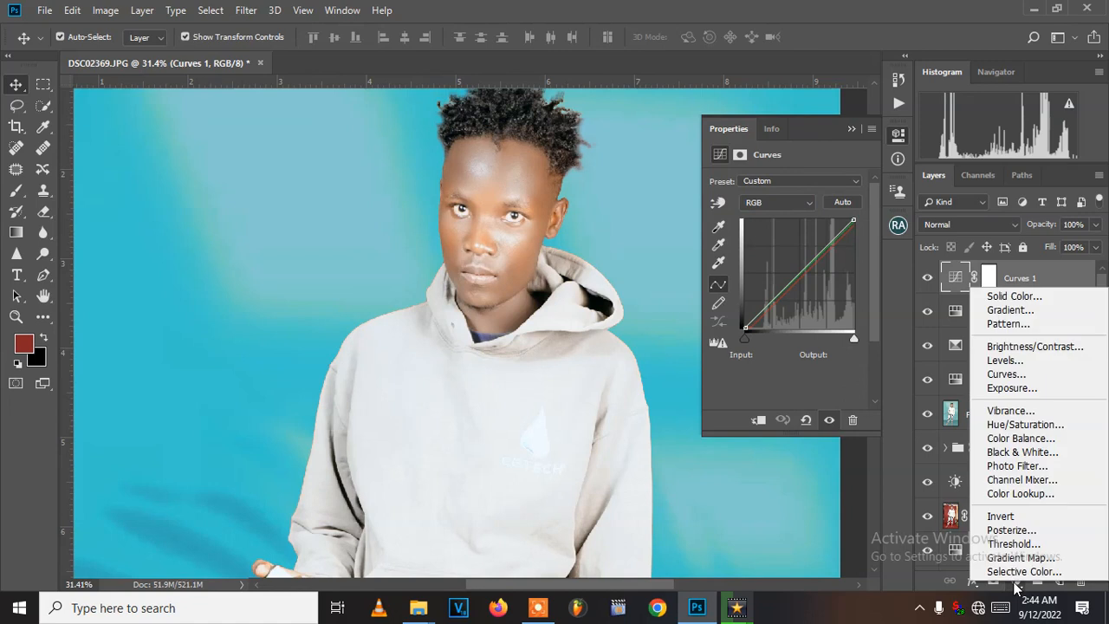
left_click(1005, 439)
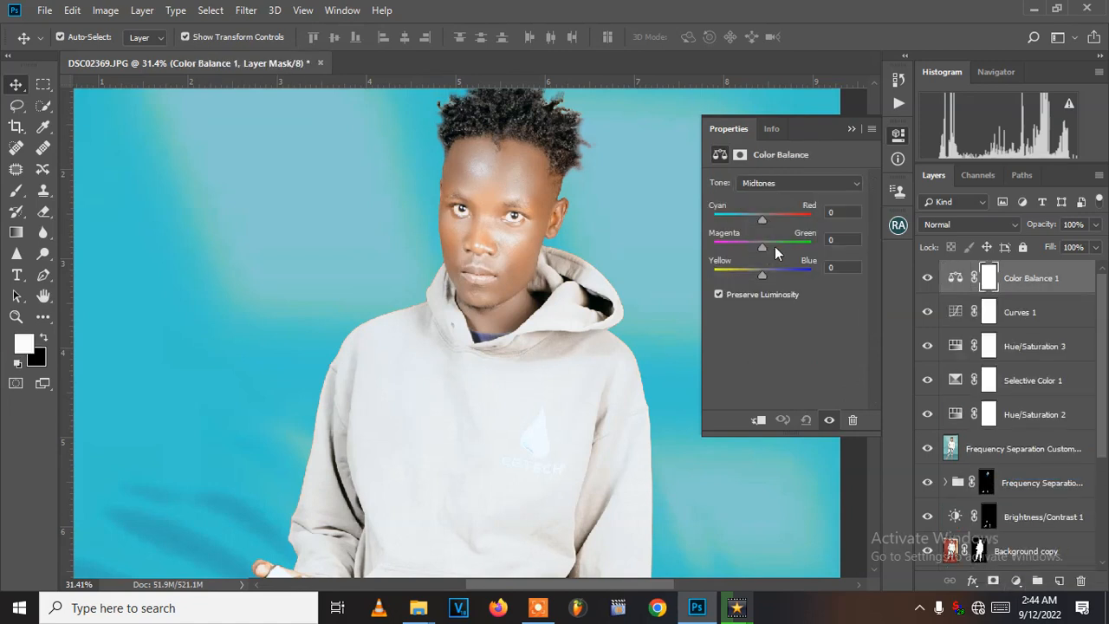
left_click_drag(763, 249, 755, 279)
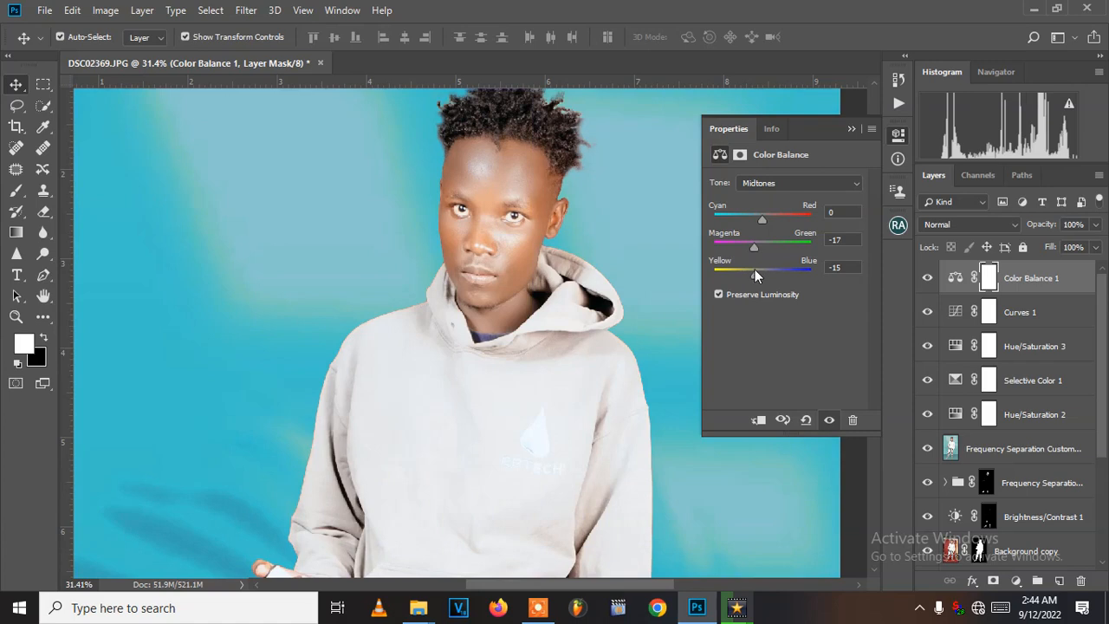
left_click_drag(757, 222, 768, 223)
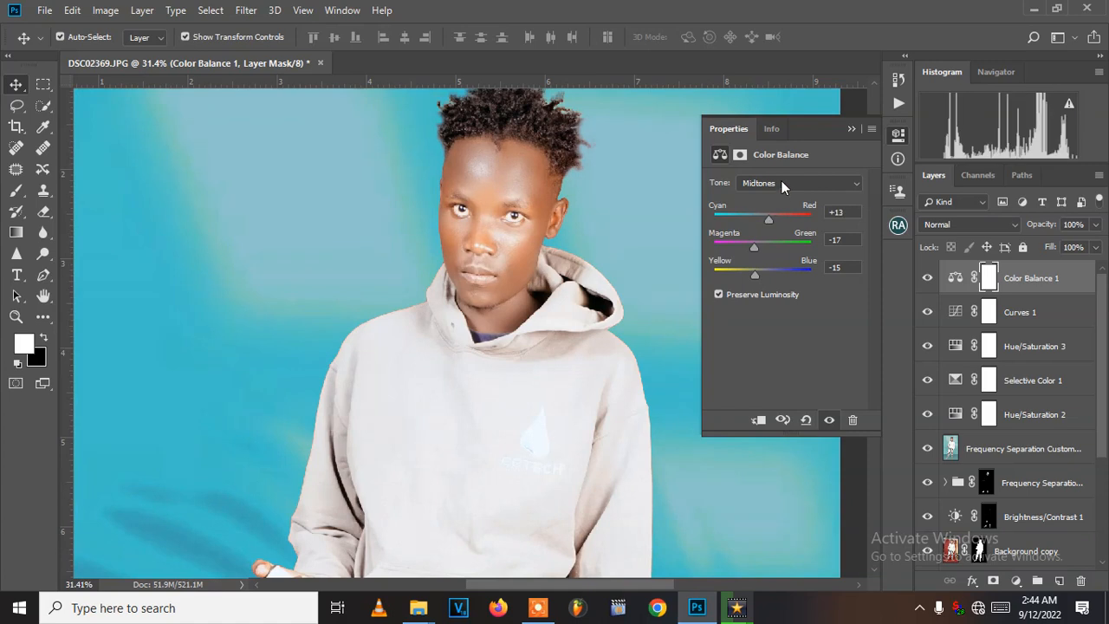
Set the Color Balance Shadows to Cyan-Red -17, Magenta-Green +8 and Yellow-Blue -2
left_click(780, 182)
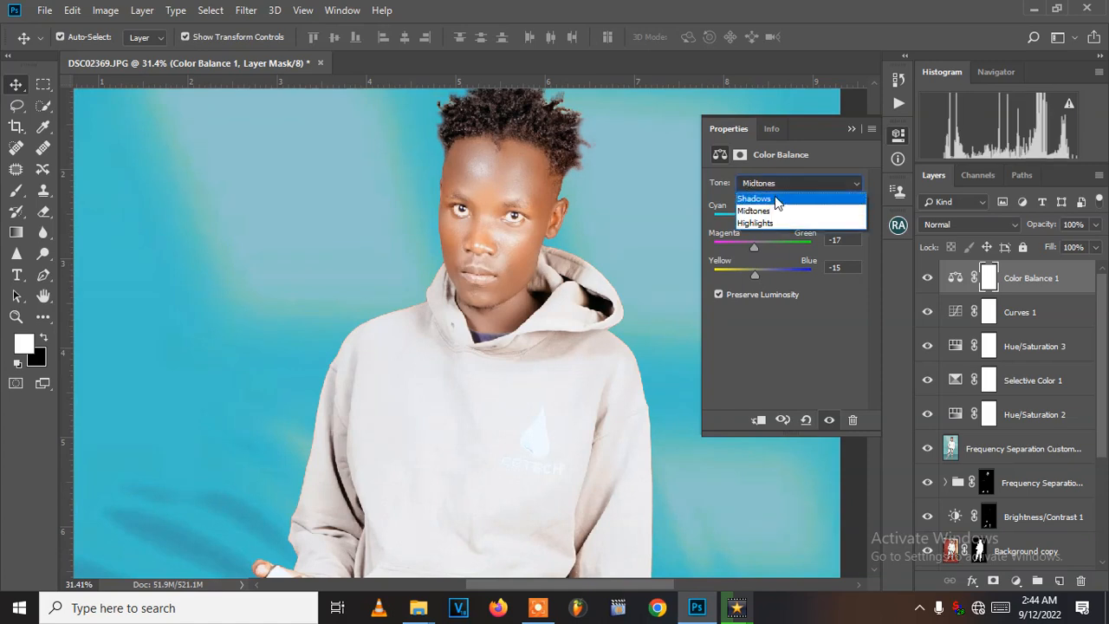
left_click(772, 198)
left_click_drag(762, 245, 765, 245)
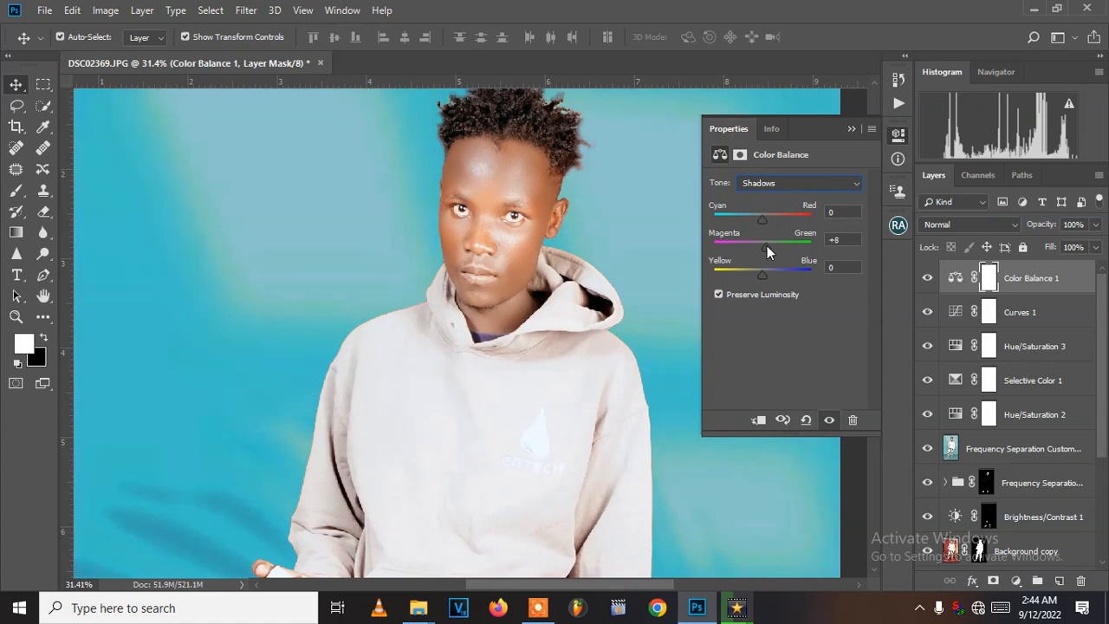
left_click_drag(761, 275, 762, 268)
left_click_drag(761, 215, 753, 221)
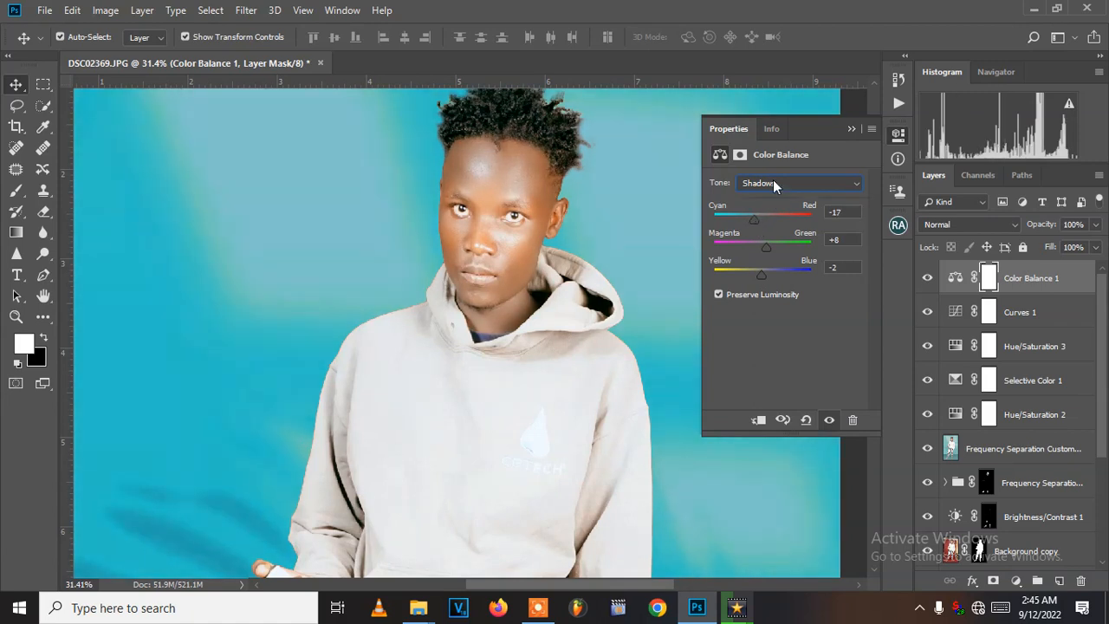
Set the Color Balance Highlights to Cyan-Red +3, Magenta-Green -8 and Yellow-Blue 0
left_click(773, 181)
left_click(765, 224)
mouse_move(764, 273)
left_mouse_down()
mouse_move(753, 274)
mouse_move(764, 275)
left_mouse_up()
mouse_move(762, 220)
left_mouse_down()
mouse_move(751, 219)
mouse_move(764, 222)
left_mouse_up()
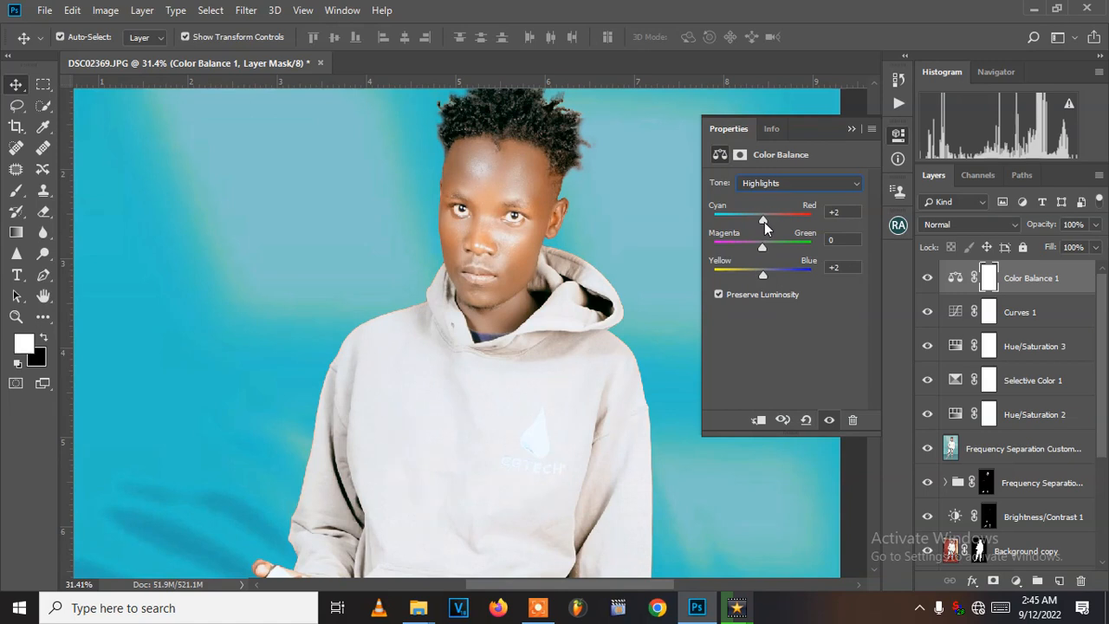
left_click_drag(762, 247, 762, 277)
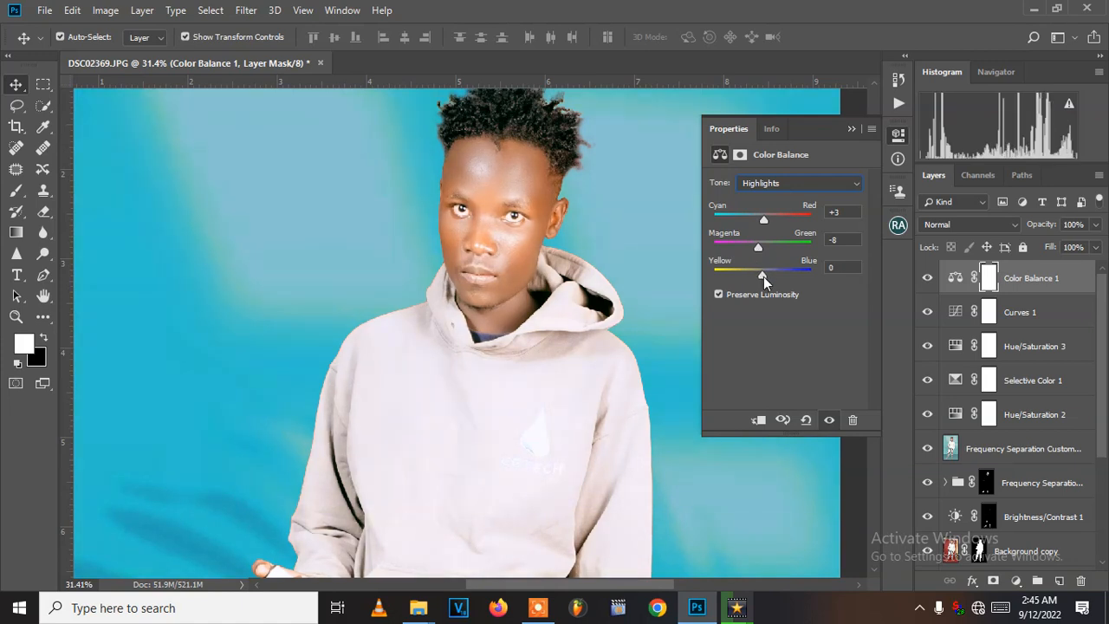
left_click(853, 128)
Add a Selective Color layer above Color Balance 1 and adjust the Yellows, with Magenta at +3% and the Cyan, Yellow and Black amounts tuned by eye
left_click(1016, 580)
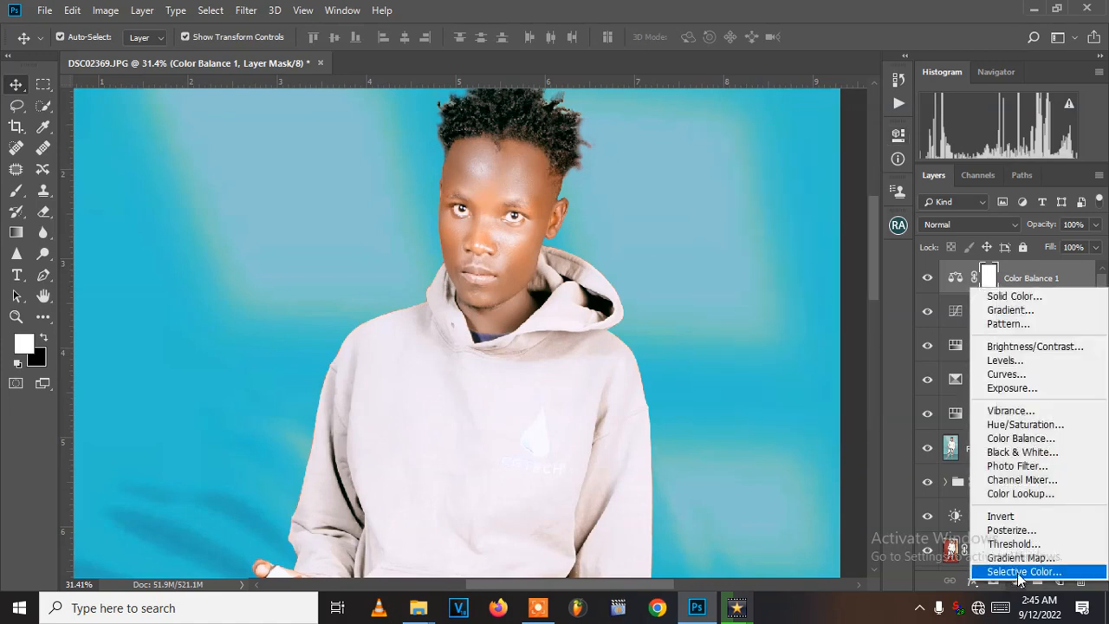
left_click(1016, 566)
left_click(769, 200)
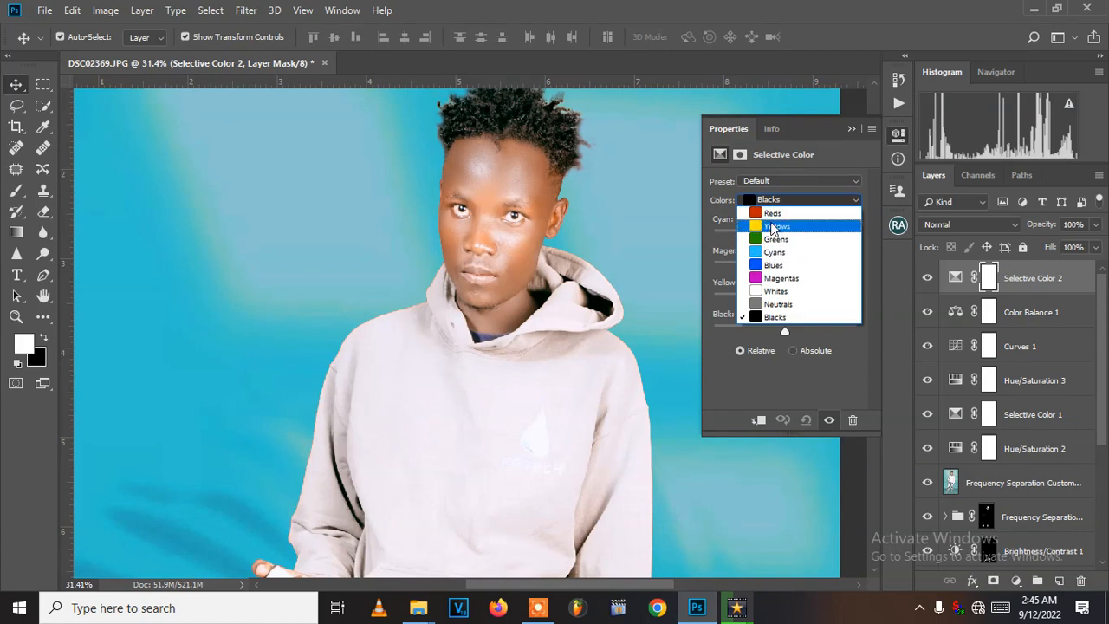
left_click(774, 226)
mouse_move(784, 268)
left_mouse_down()
mouse_move(769, 268)
mouse_move(794, 270)
mouse_move(771, 267)
left_mouse_up()
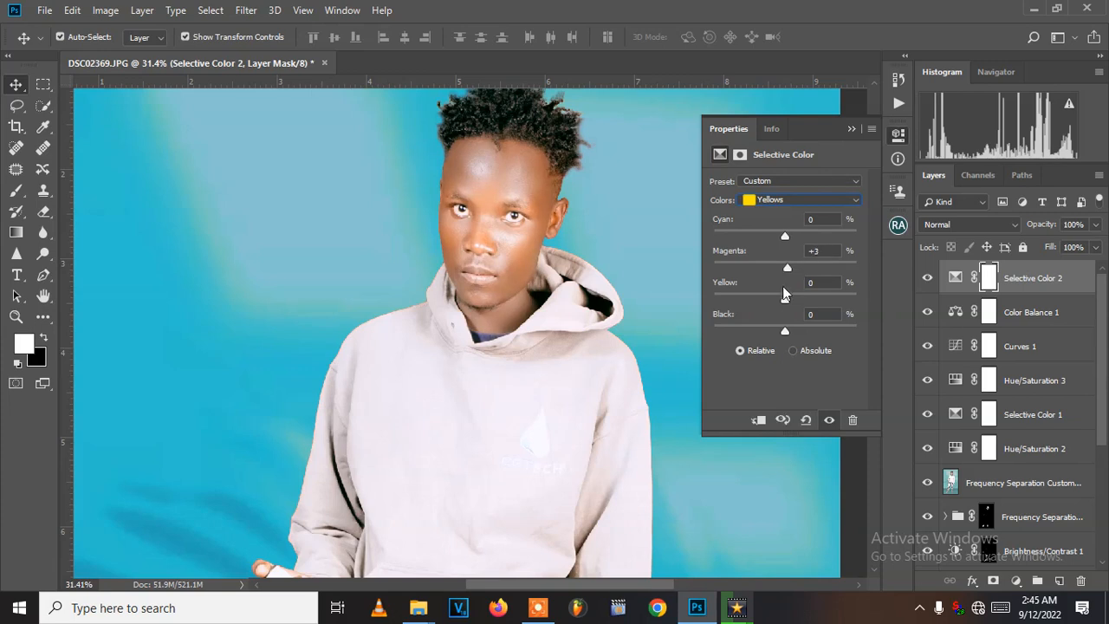
mouse_move(785, 302)
left_mouse_down()
mouse_move(795, 298)
mouse_move(765, 301)
left_mouse_up()
left_click_drag(801, 330, 797, 329)
left_click_drag(805, 231, 770, 231)
Set the Reds in the Selective Color 2 layer to Cyan -10%, Magenta -6%, Yellow +11% and Black -17%
left_click(779, 200)
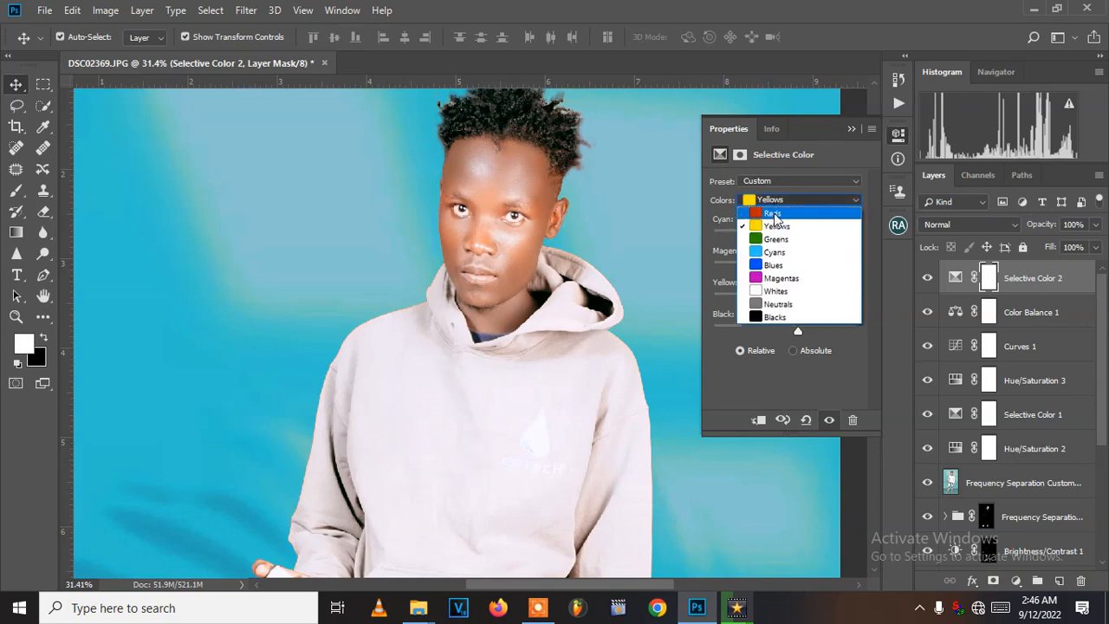
left_click(767, 211)
left_click_drag(784, 299, 774, 324)
mouse_move(784, 234)
left_mouse_down()
mouse_move(766, 235)
mouse_move(777, 235)
left_mouse_up()
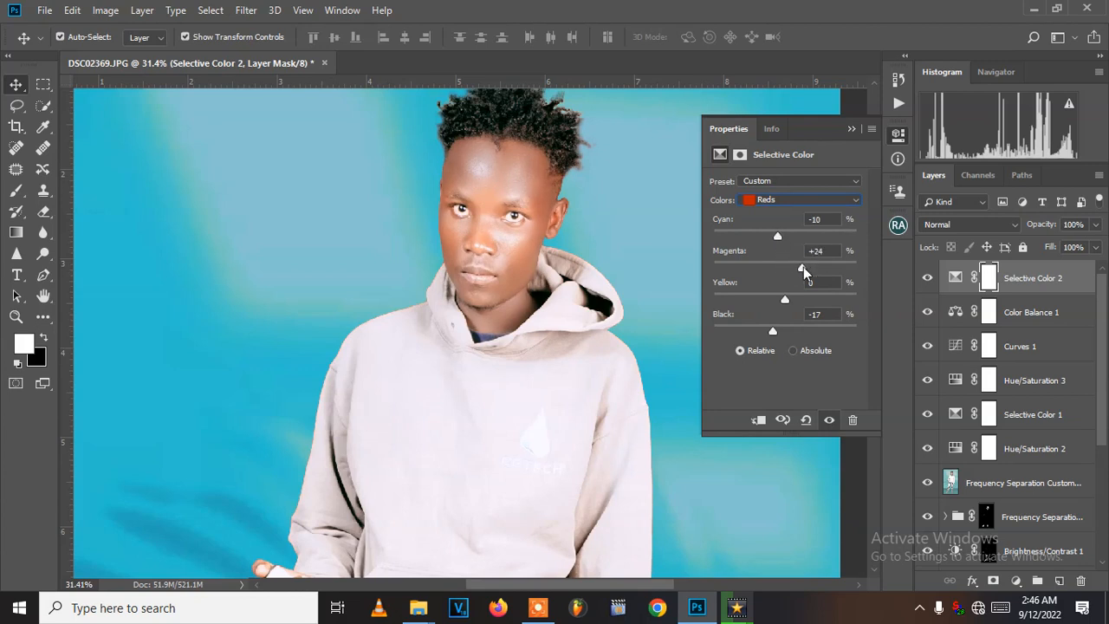
left_click_drag(802, 267, 800, 299)
Compare the portrait with and without the Selective Color 2 layer, and examine the full-length image
left_click(927, 278)
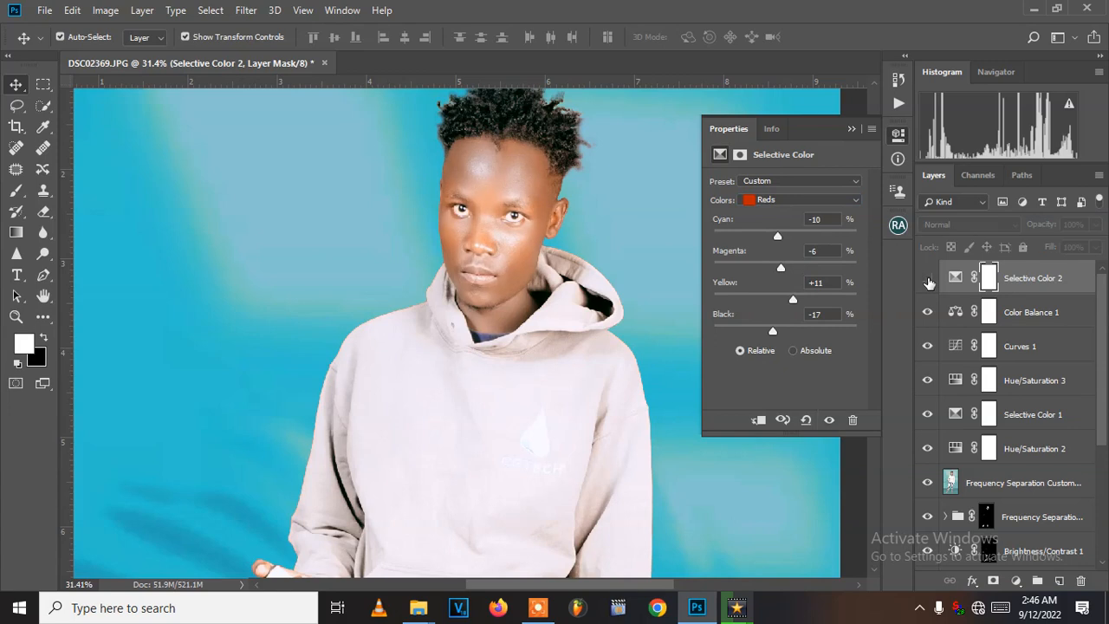
left_click(928, 279)
left_click(928, 280)
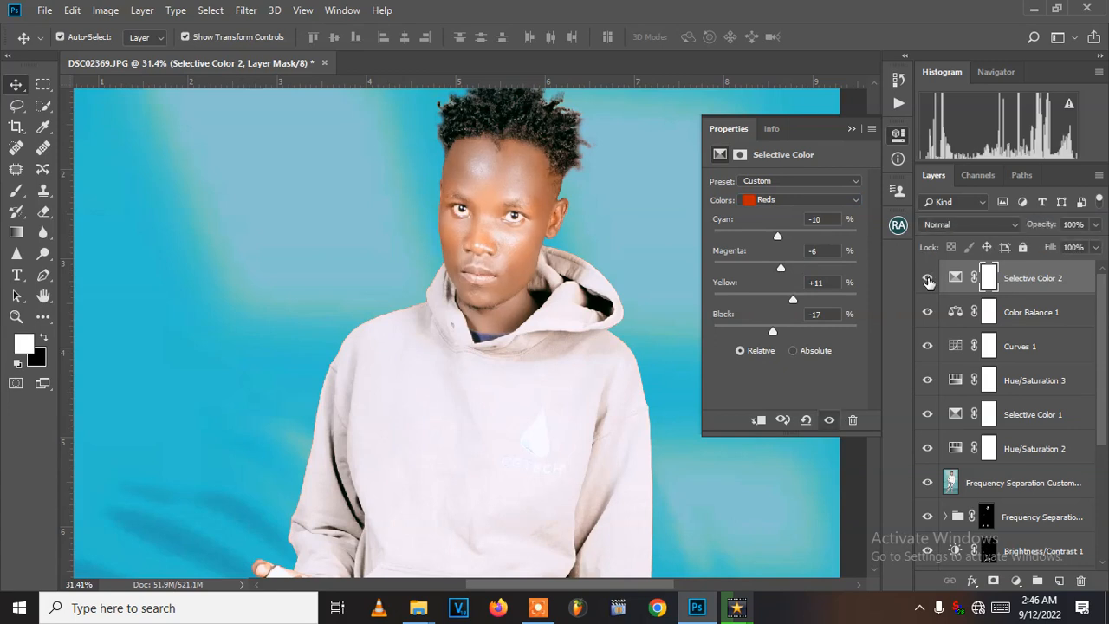
left_click(850, 128)
scroll(558, 301, "down", 2)
scroll(546, 308, "down", 3)
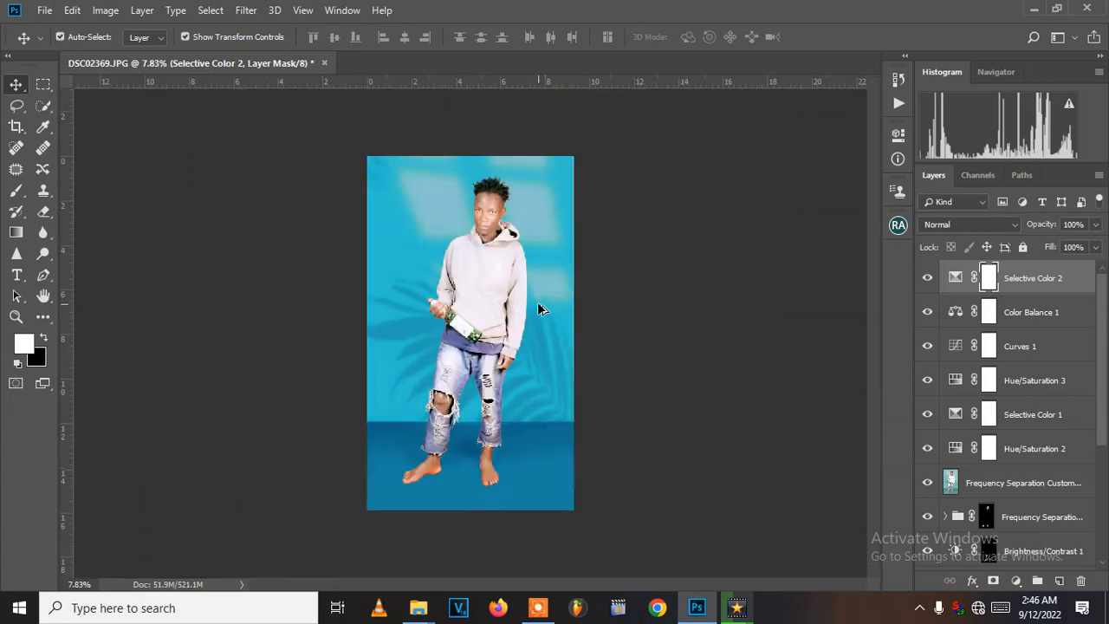
scroll(559, 322, "up", 1)
left_click(651, 297)
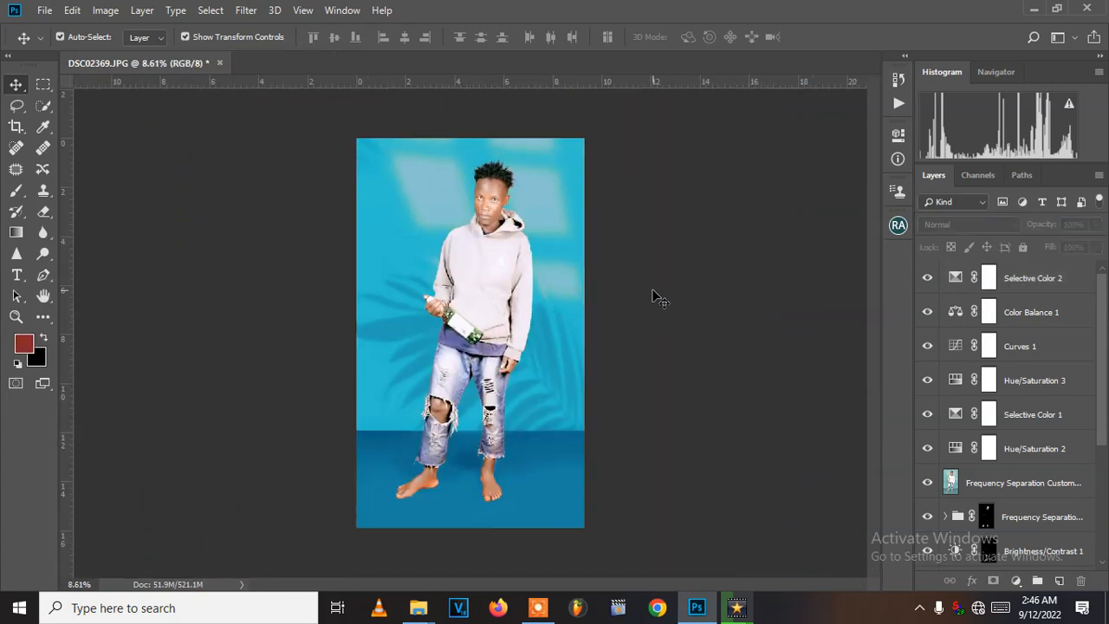
Group the adjustment layers from Selective Color 2 down to Hue/Saturation 2
left_click(1035, 293)
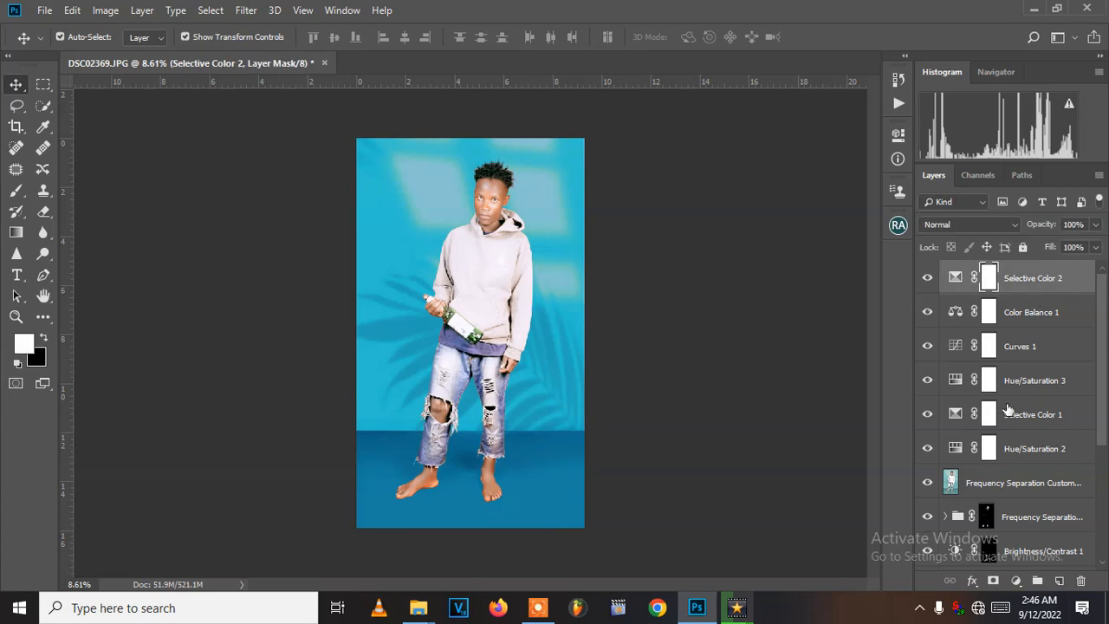
left_click(1018, 448, "shift")
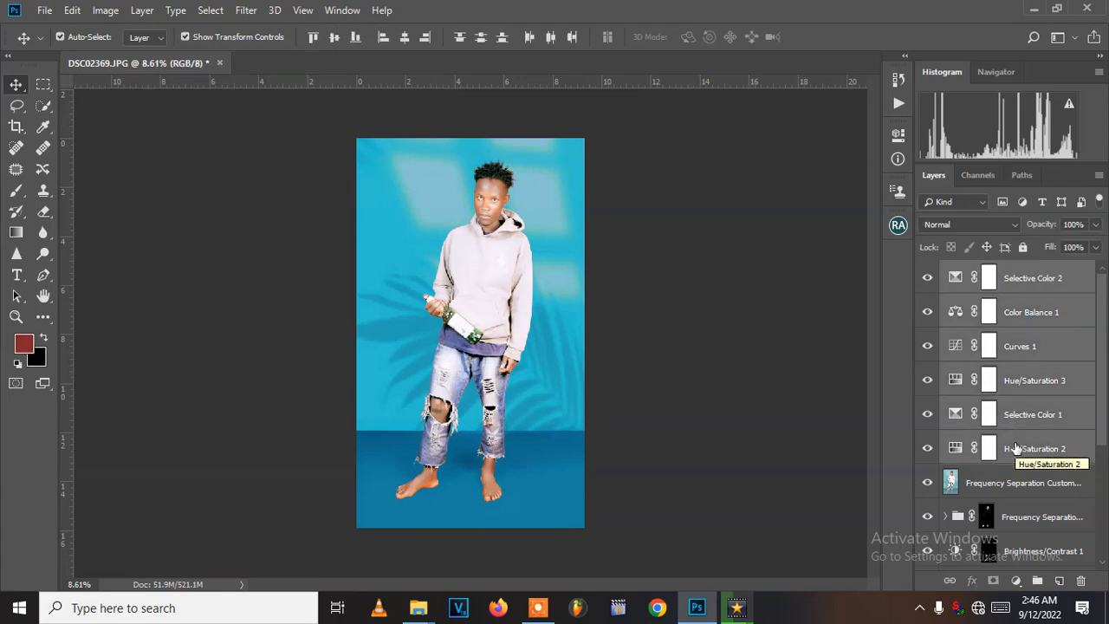
key("ctrl+g")
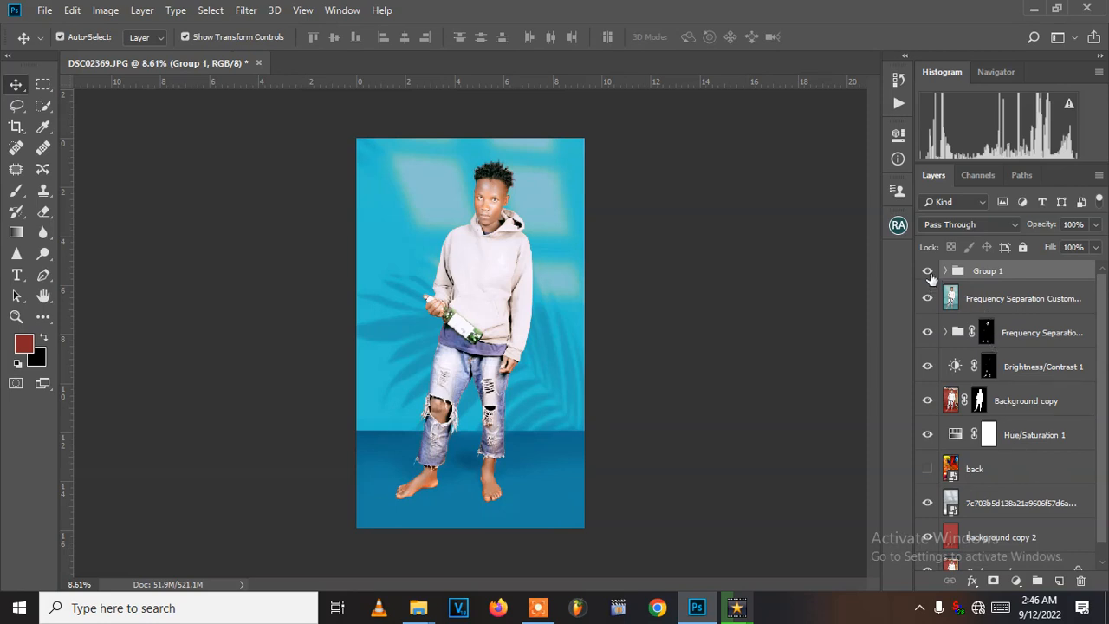
Compare the portrait with and without the grading in Group 1
left_click(927, 272)
left_click(927, 272)
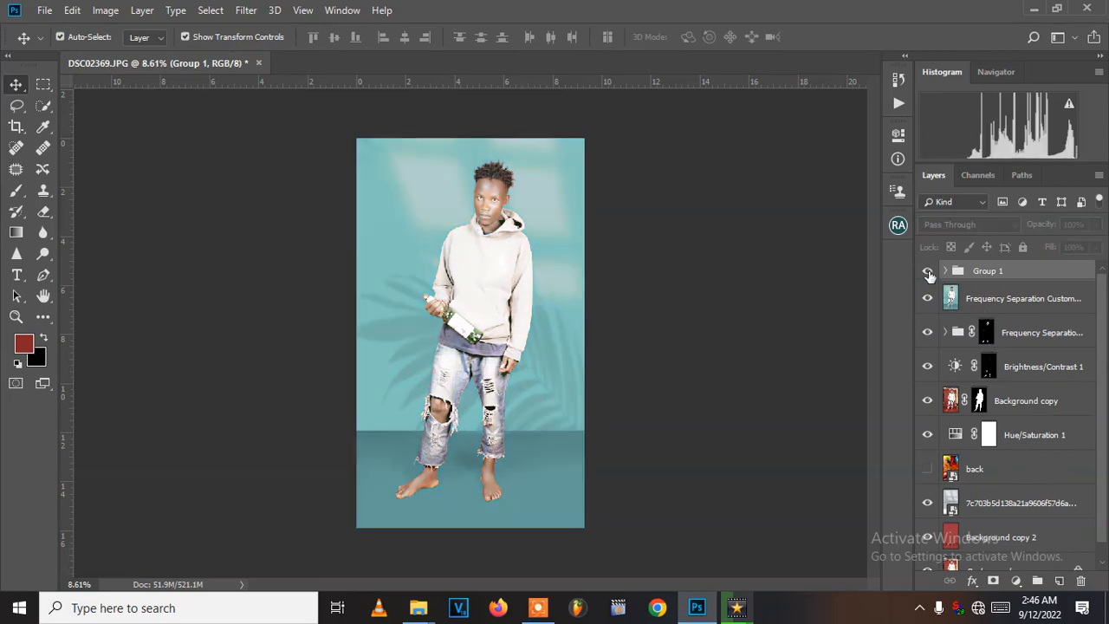
left_click(928, 272)
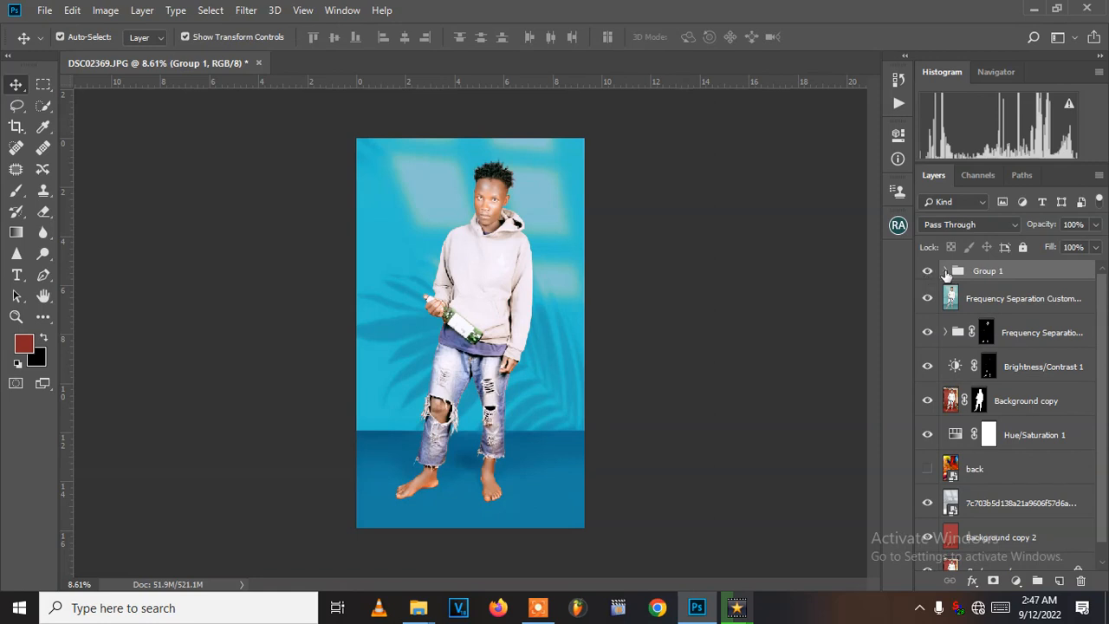
Hide every layer below Group 1 and expand the group, leaving only its adjustment layers visible
left_click(945, 272)
left_click(944, 272)
left_click(927, 298)
left_click_drag(928, 330, 929, 548)
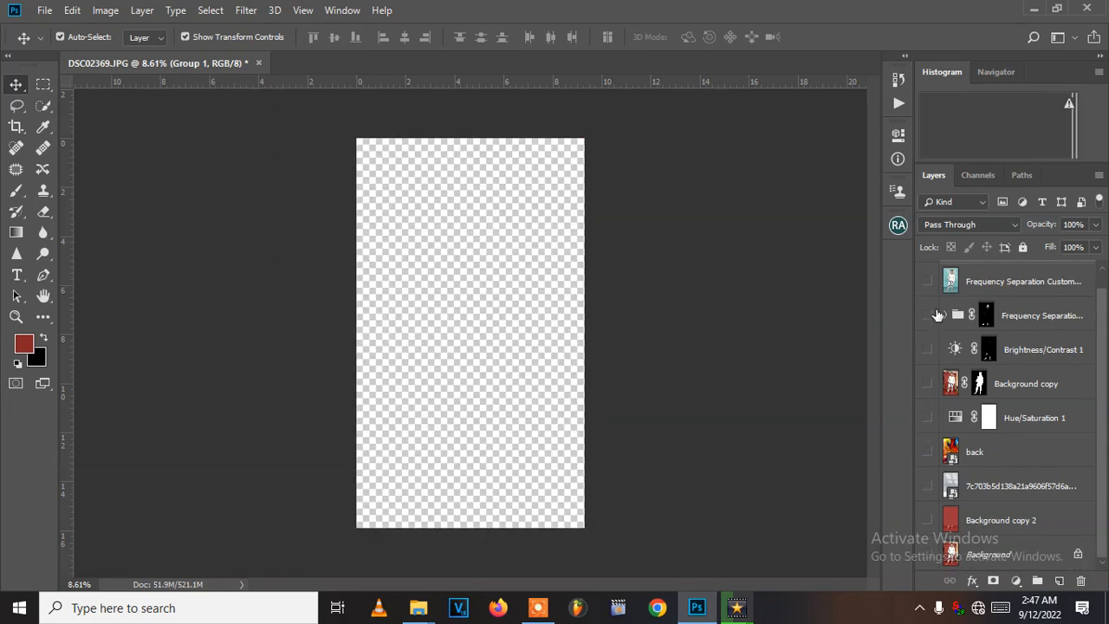
scroll(948, 312, "up", 1)
left_click(943, 271)
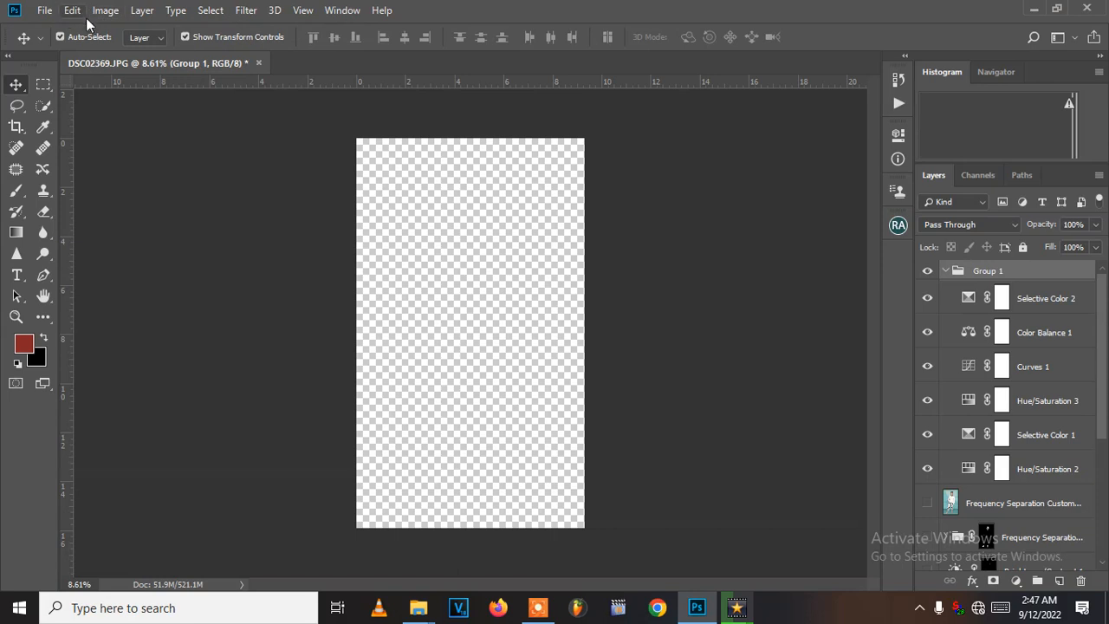
Export the grading as color lookup tables named "cany lut" in the CANY PHOTO folder, keeping 32 grid points, Medium quality and all four formats
left_click(43, 10)
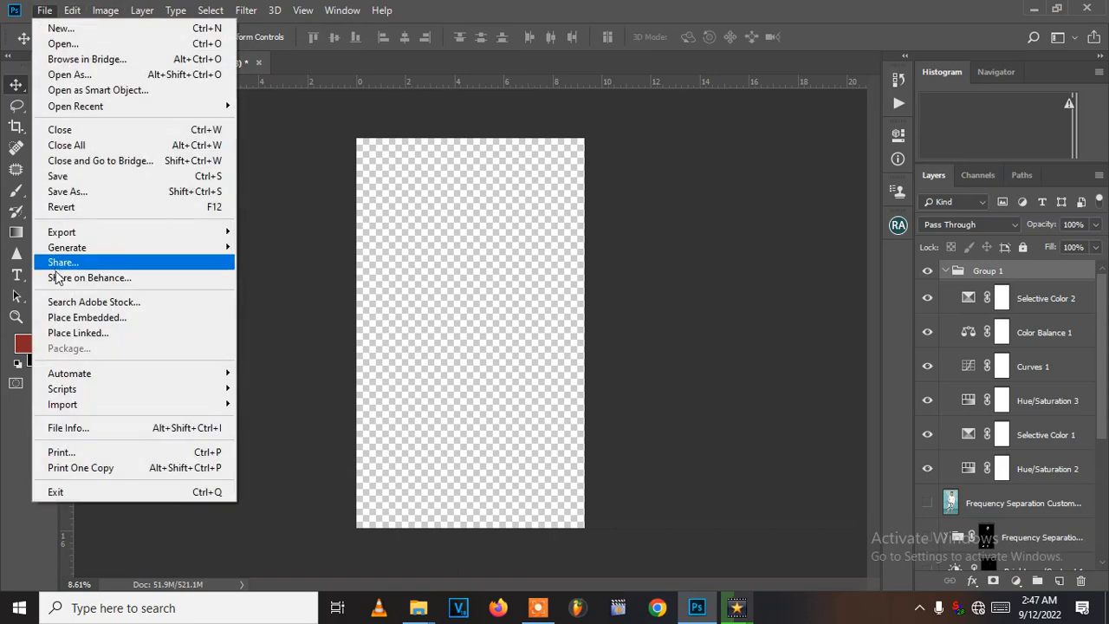
mouse_move(87, 239)
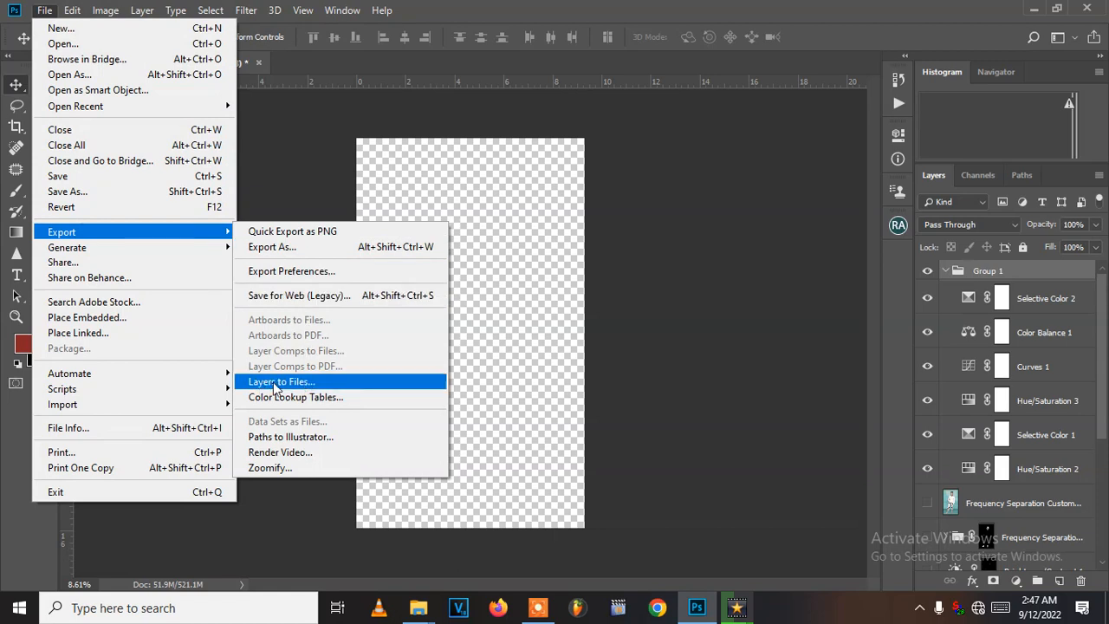
left_click(322, 400)
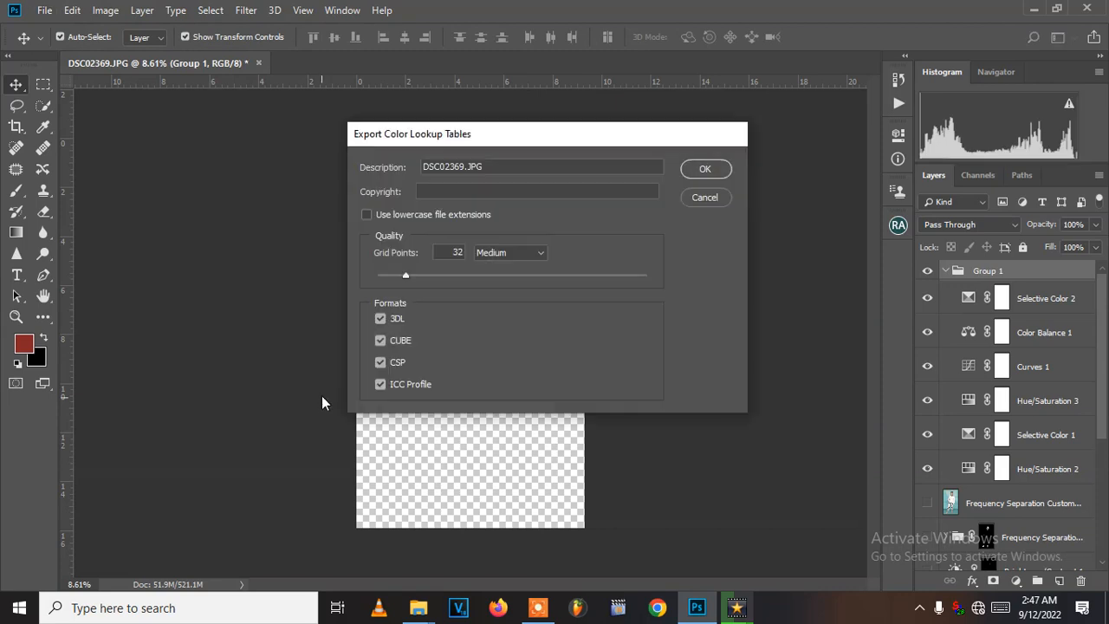
left_click(558, 166)
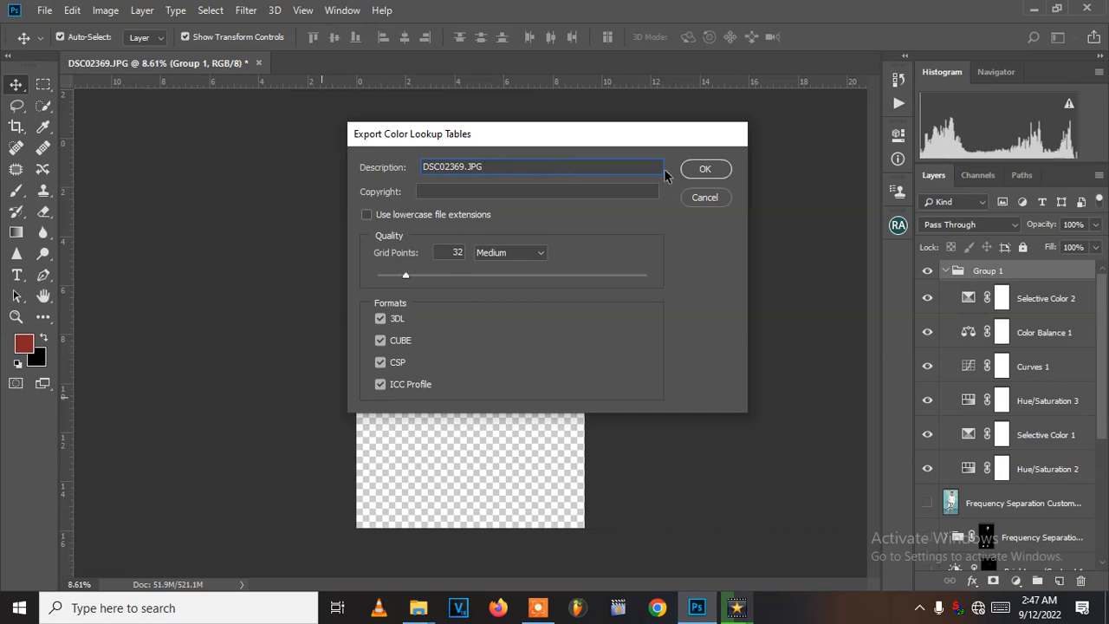
mouse_move(536, 610)
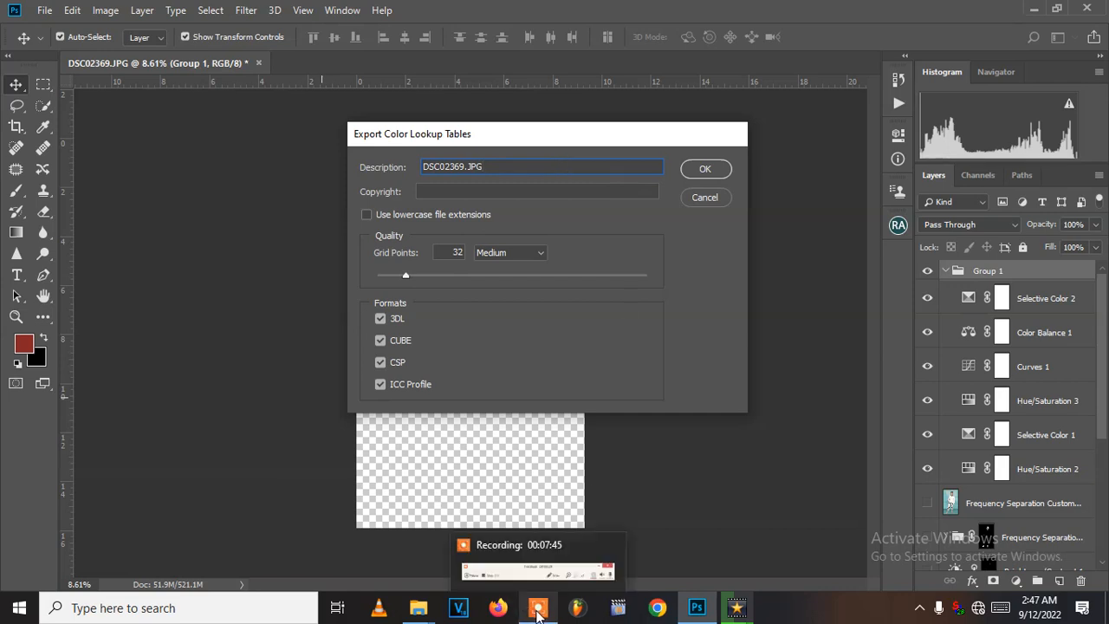
left_click(704, 170)
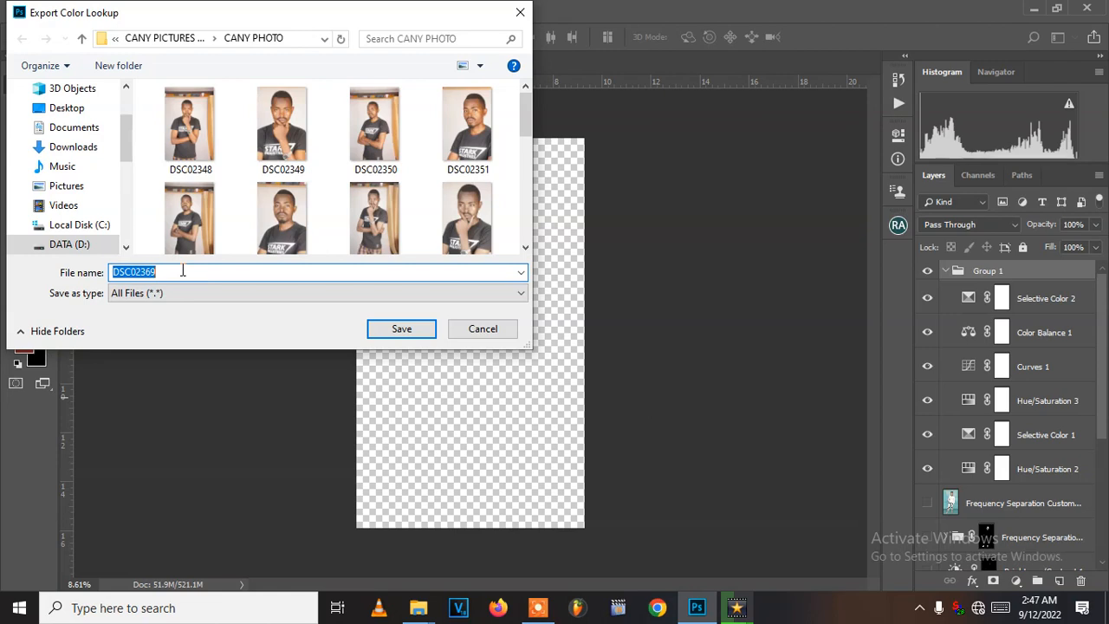
type("cany lut")
left_click(401, 328)
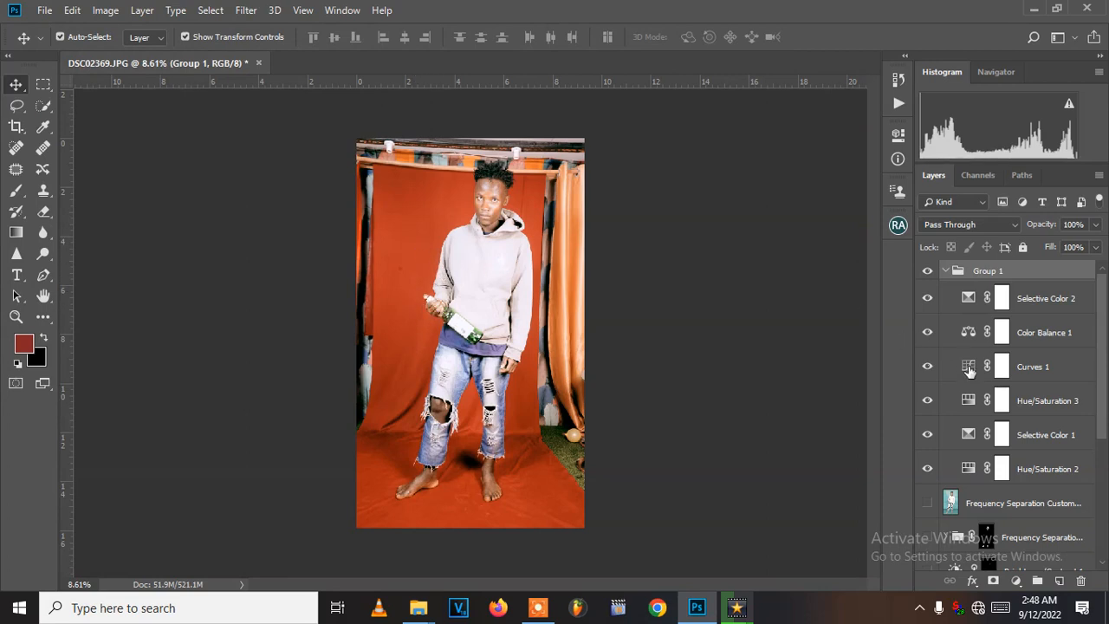
Hide the Background layer and the collapsed Group 1, and show only the Frequency Separation Custom layer
scroll(970, 372, "down", 5)
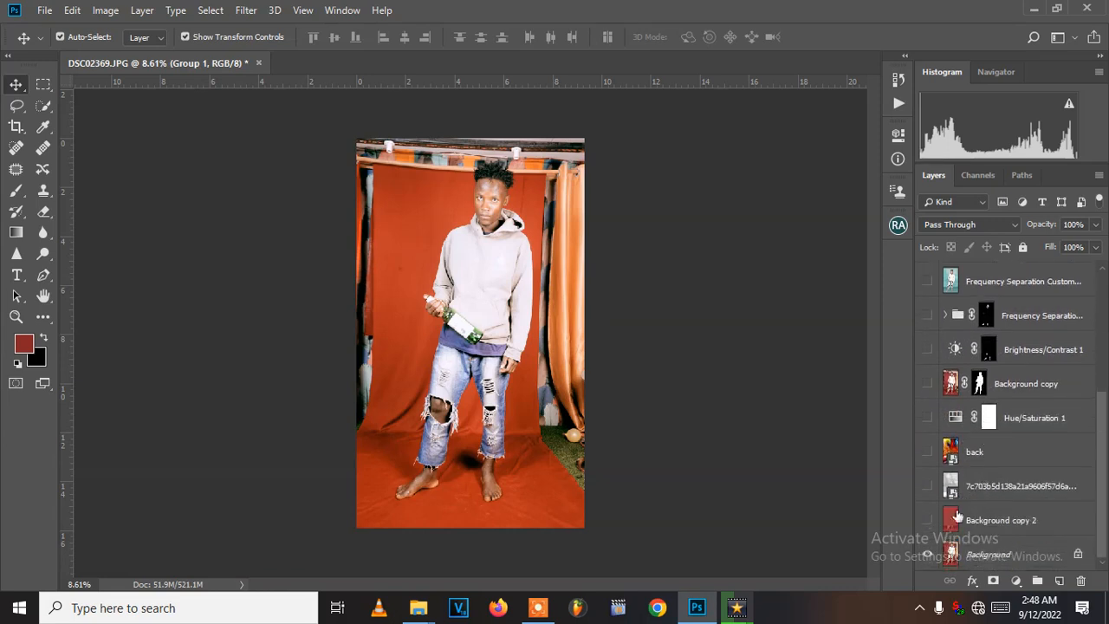
left_click(927, 554)
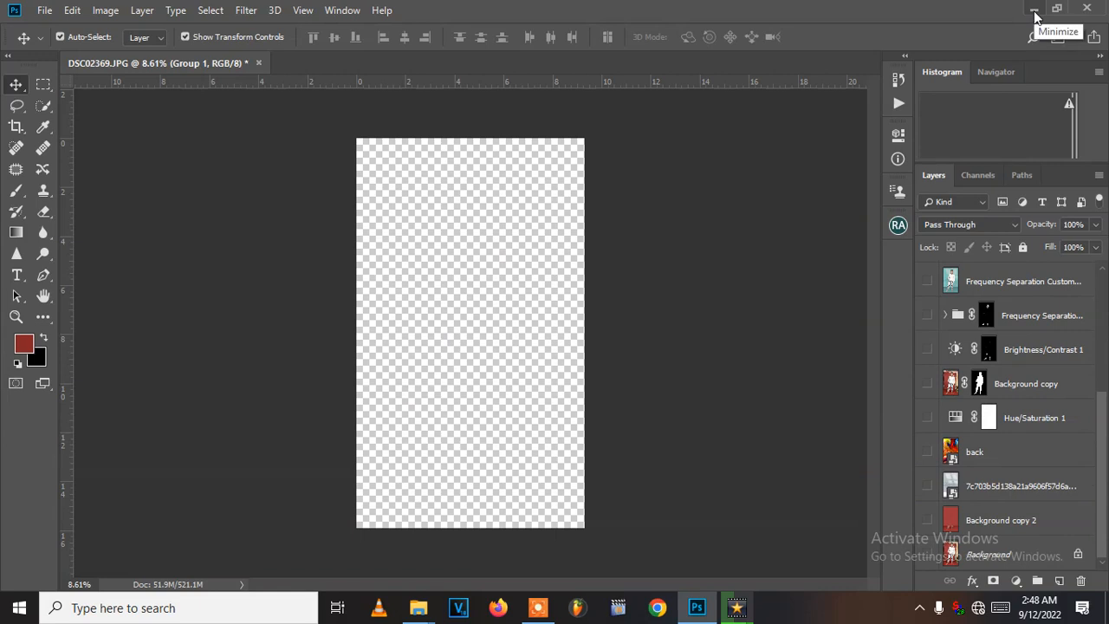
left_click(926, 281)
scroll(948, 325, "up", 5)
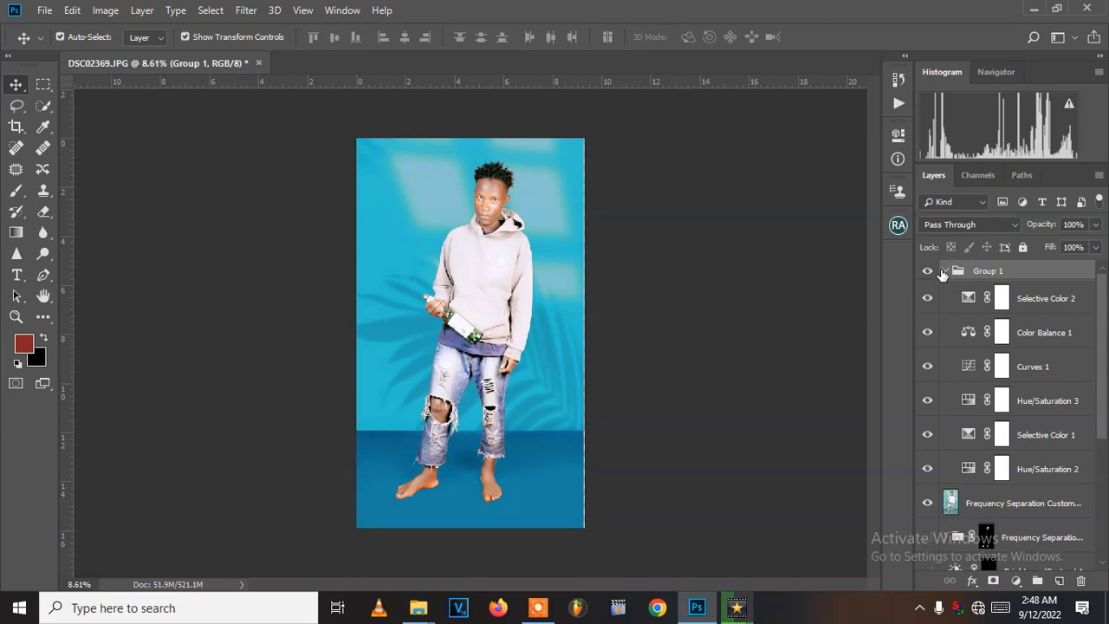
left_click(946, 272)
left_click(928, 273)
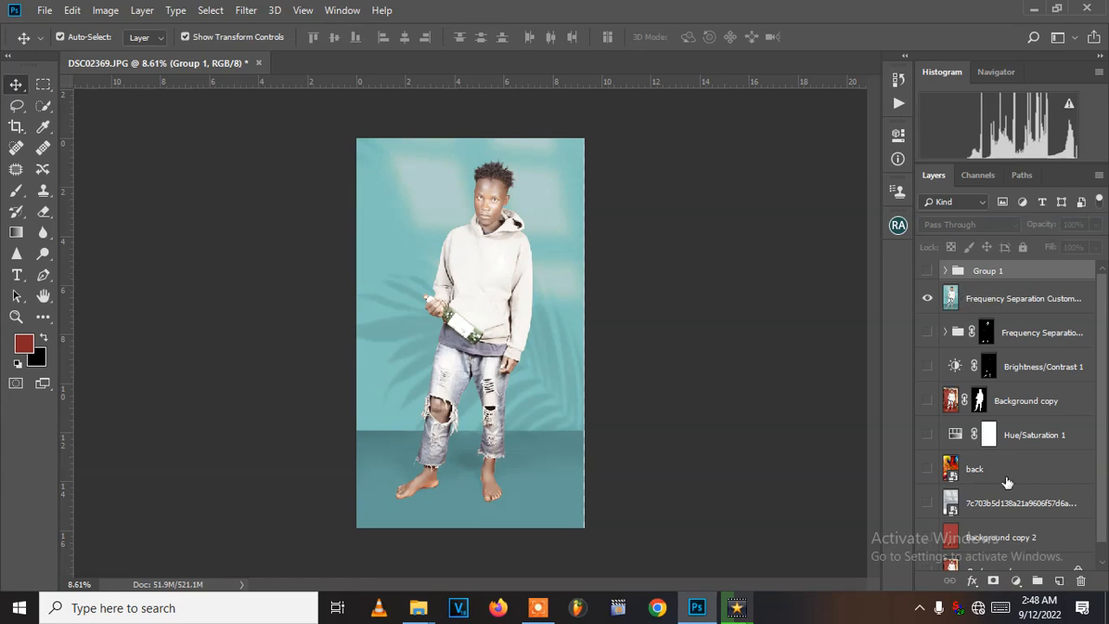
left_click(1015, 580)
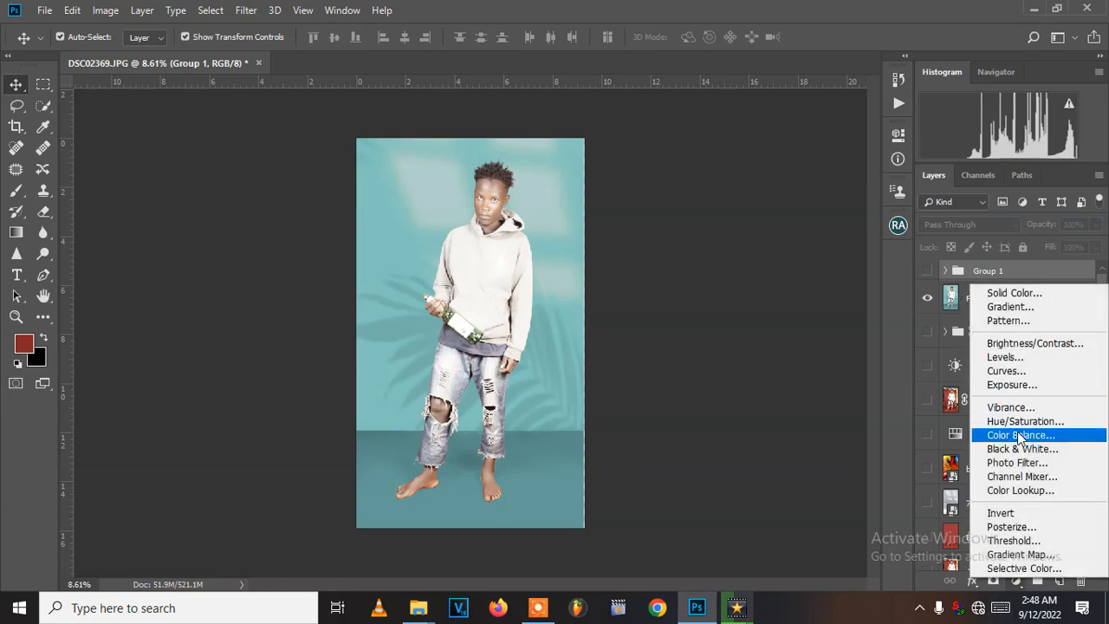
left_click(1029, 492)
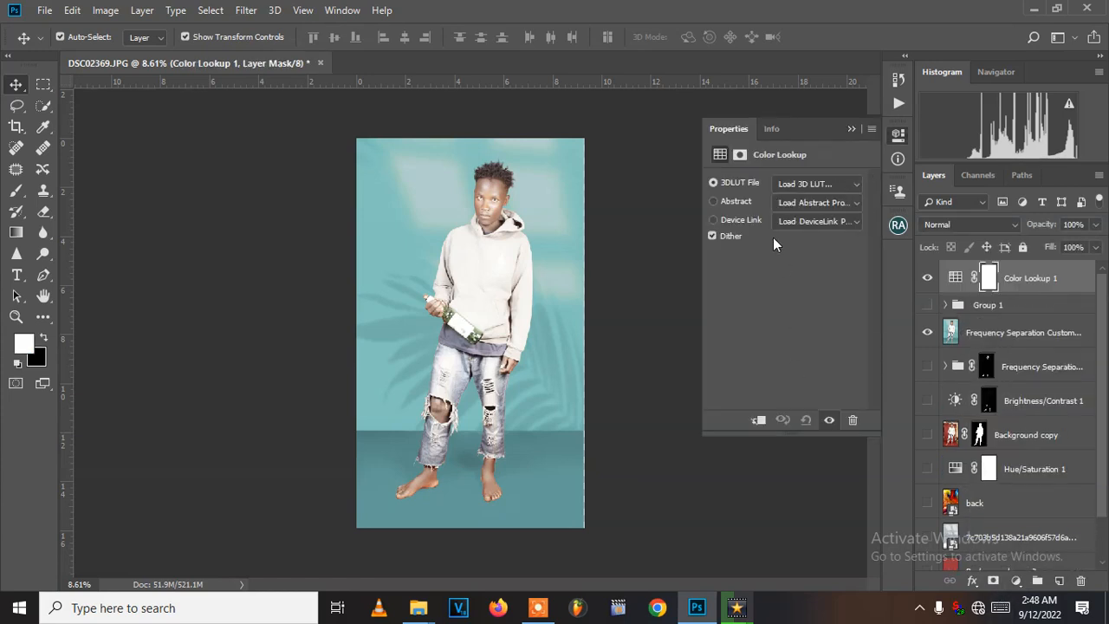
left_click(792, 183)
left_click(786, 255)
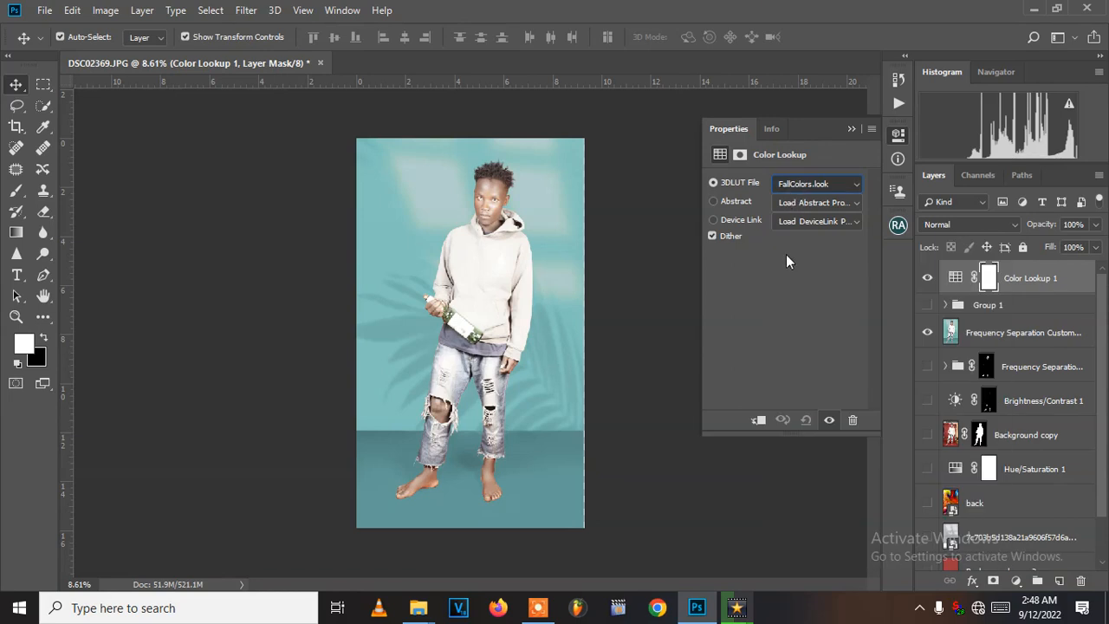
left_click(809, 184)
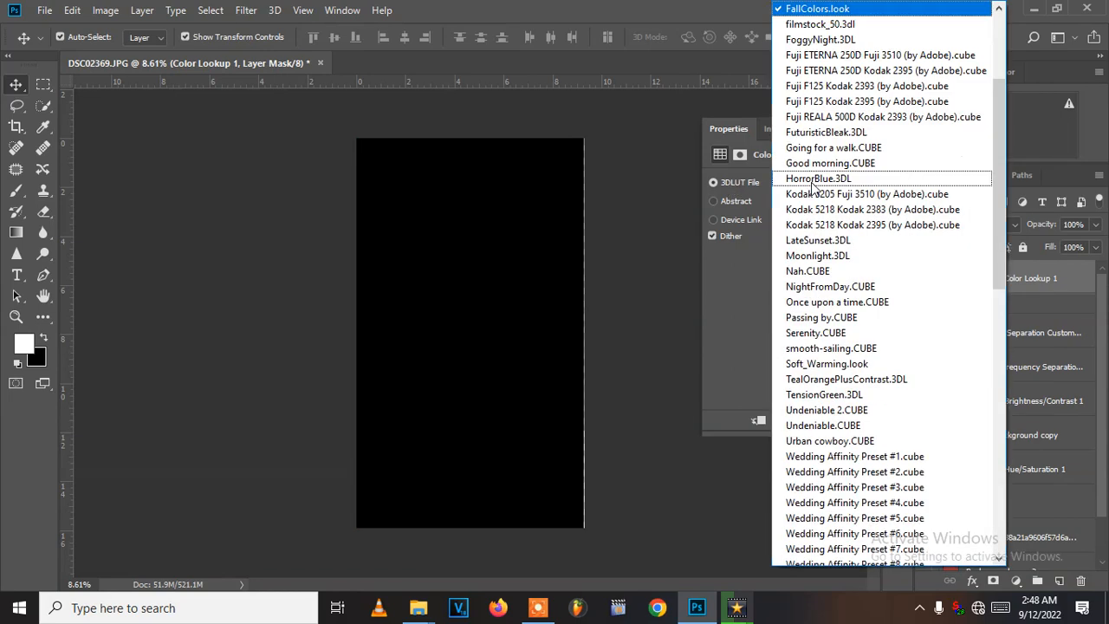
left_click(807, 9)
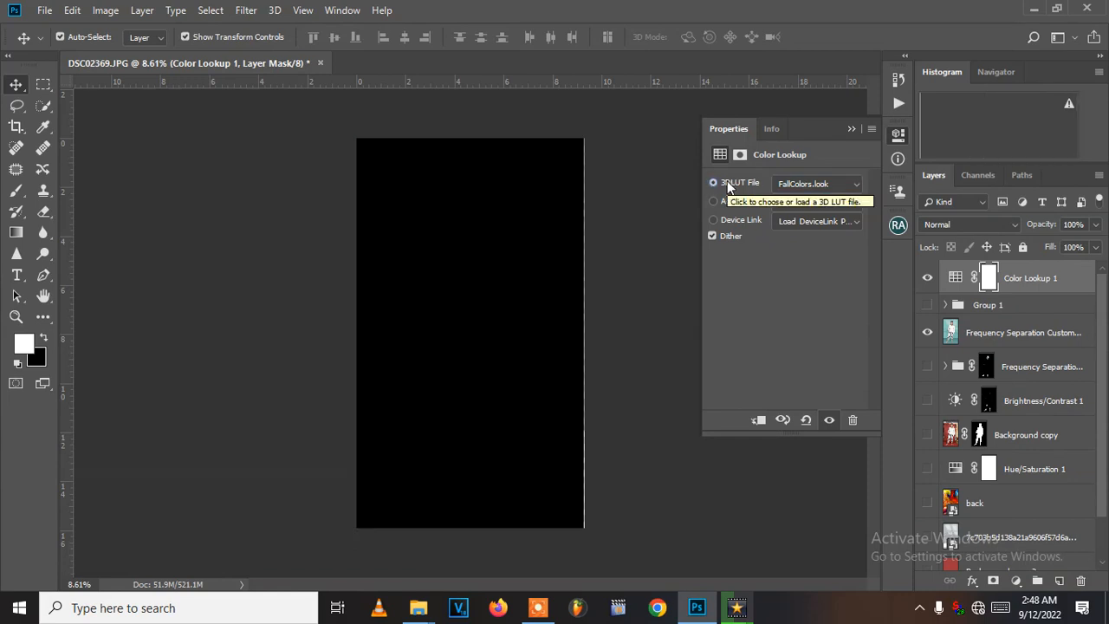
left_click_drag(1015, 282, 1080, 580)
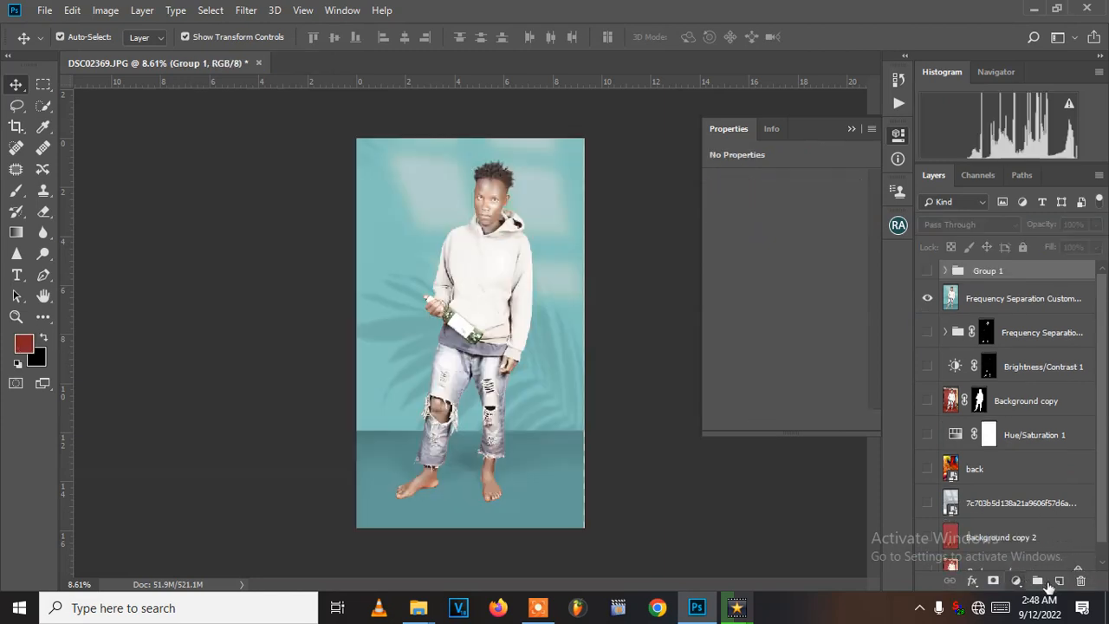
Add a Color Lookup layer above Group 1 and load the 3D LUT file cany lut.CUBE from the CANY PHOTO folder
left_click(1016, 580)
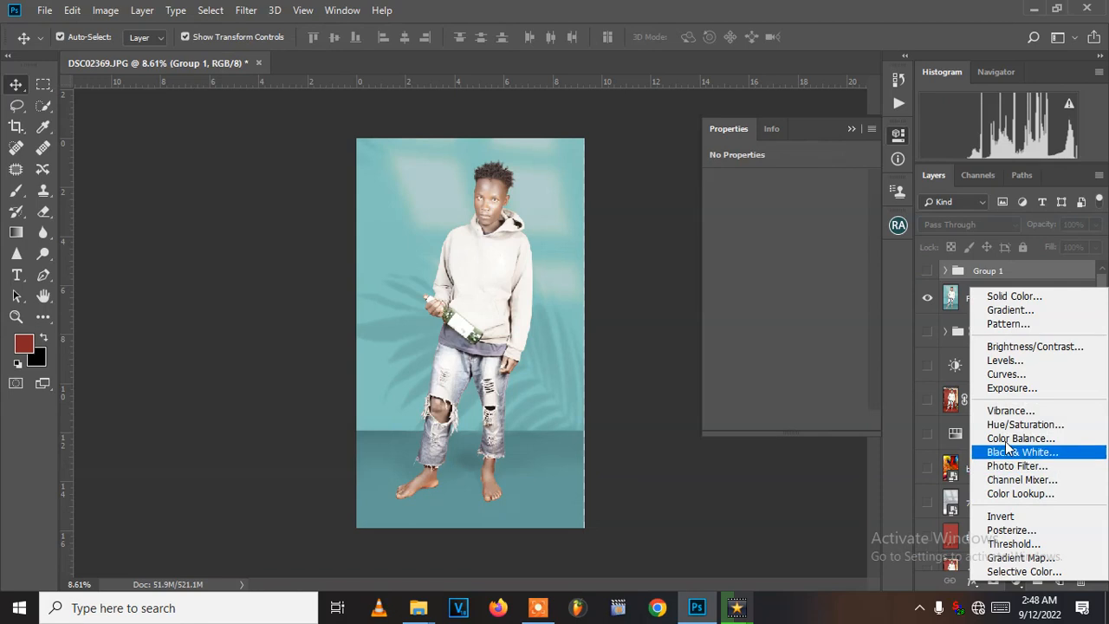
left_click(1022, 494)
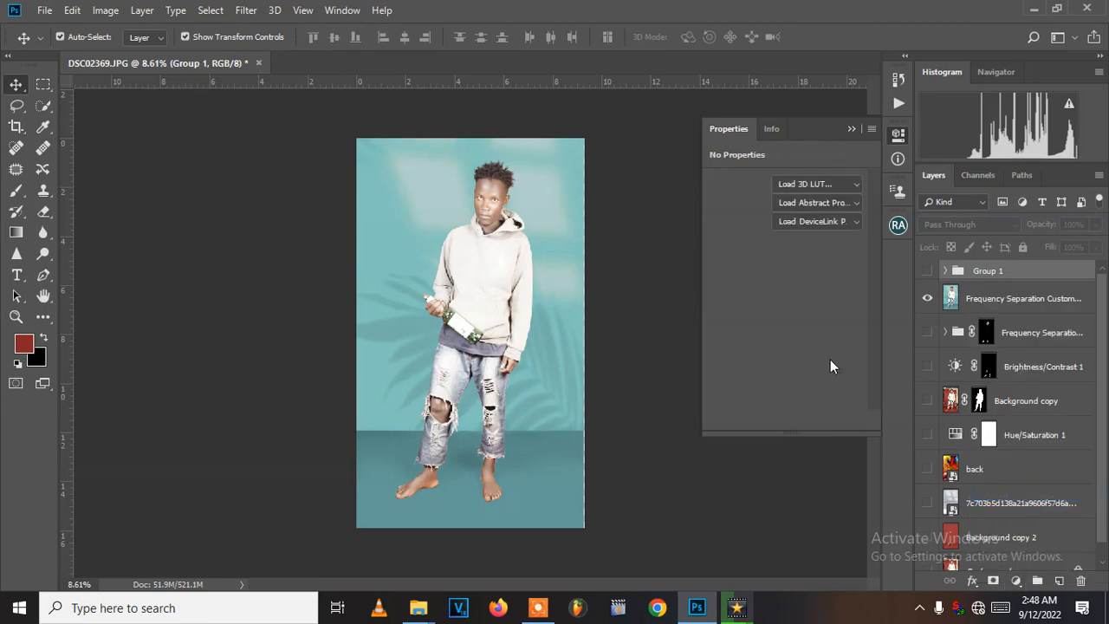
left_click(740, 181)
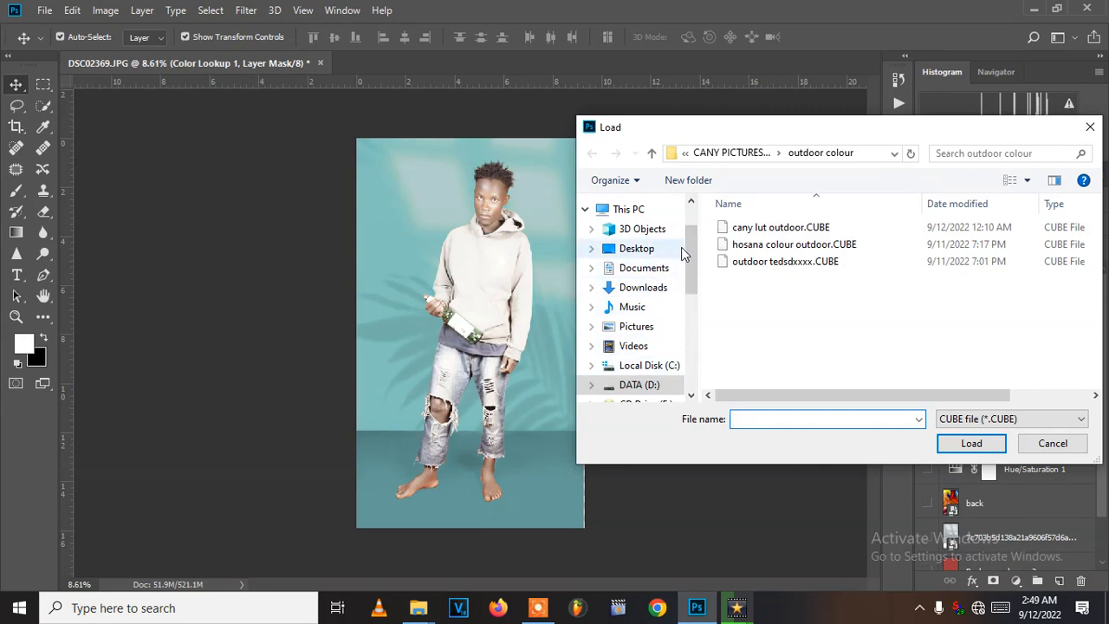
left_click(641, 388)
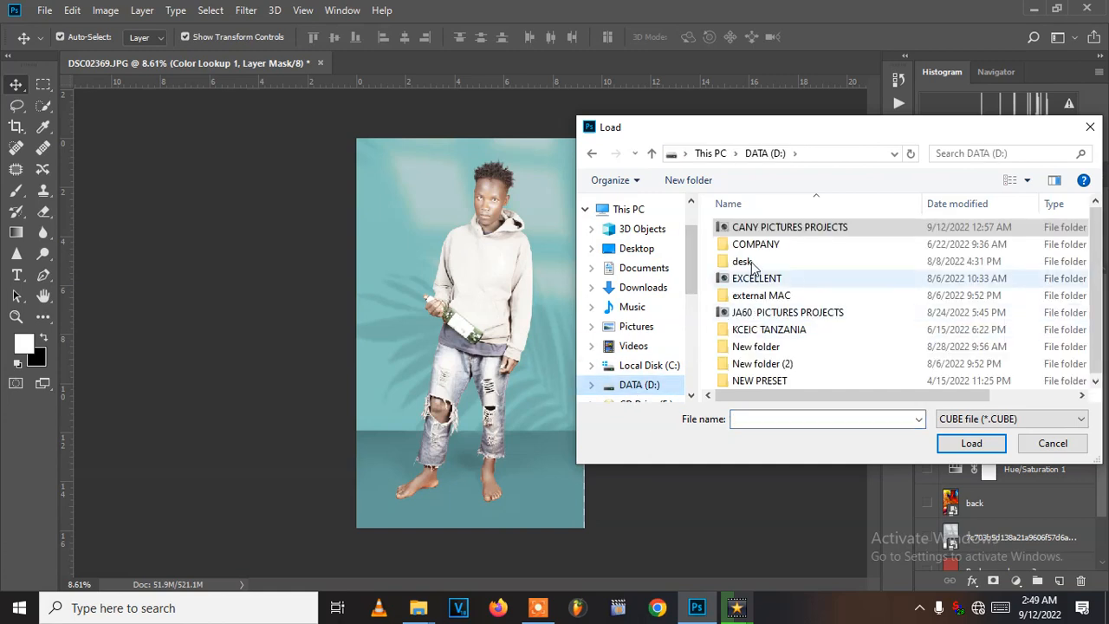
double_click(779, 230)
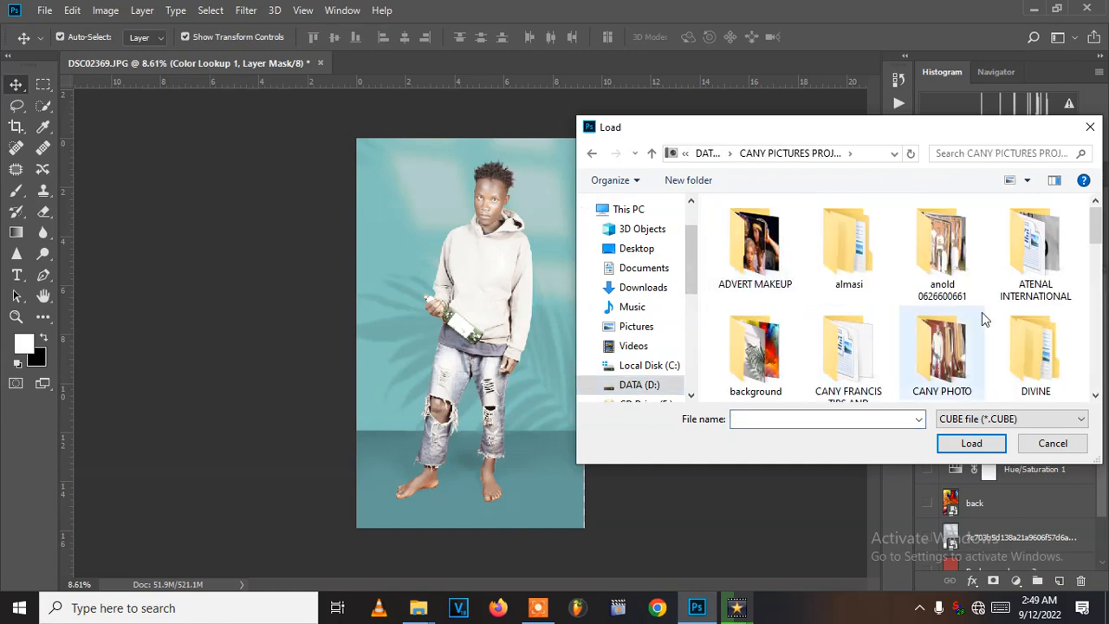
double_click(918, 357)
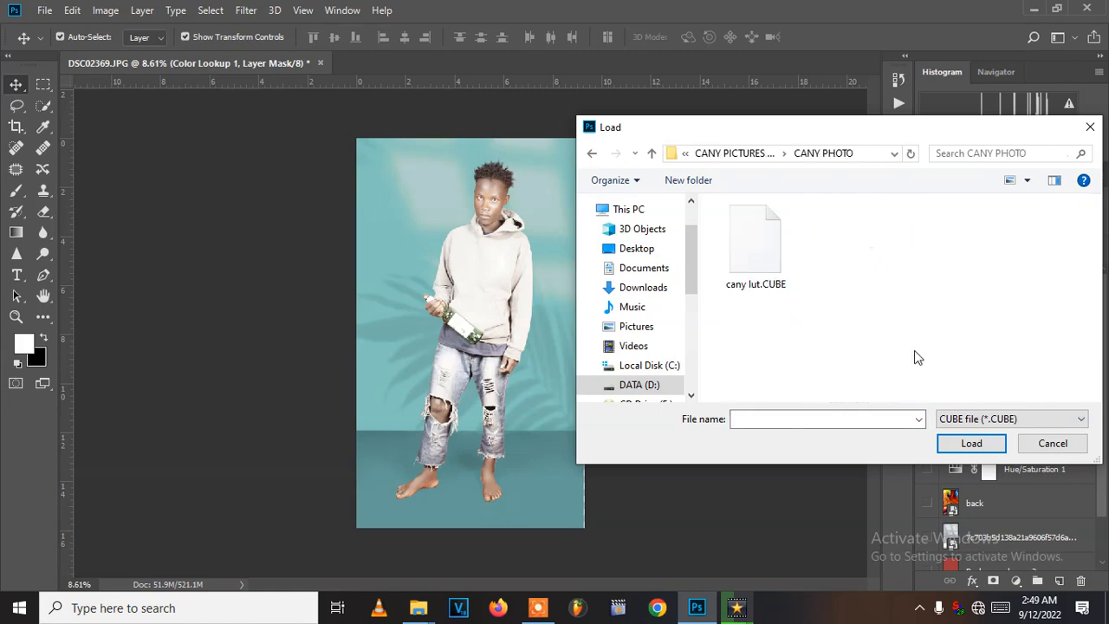
left_click(746, 255)
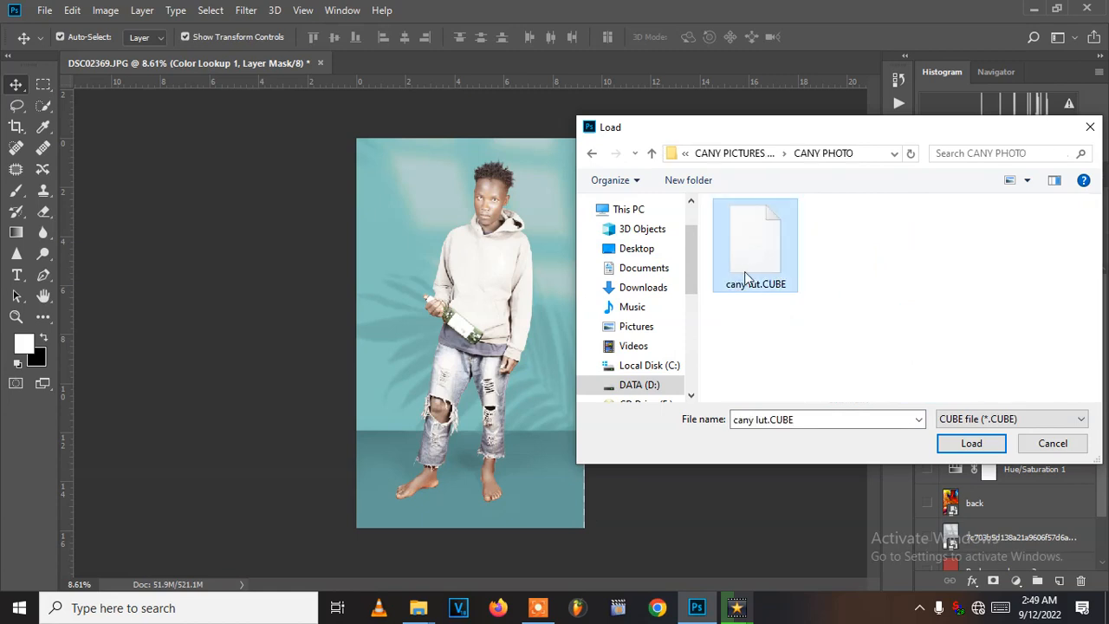
left_click(971, 443)
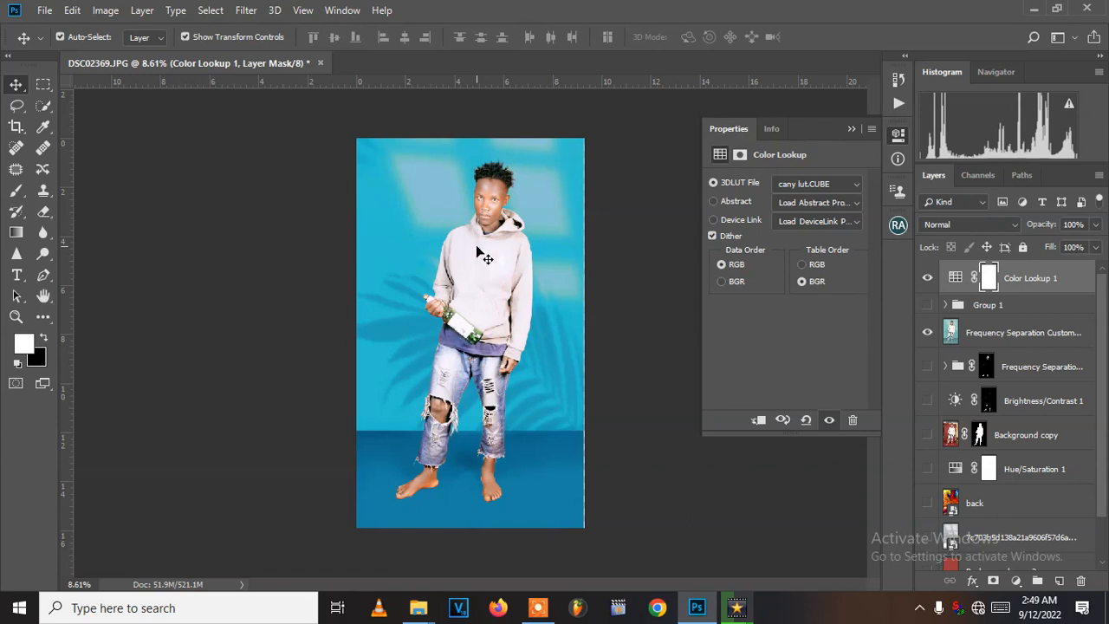
Hide the Color Lookup 1 layer and show Group 1 instead to compare the LUT with the original grading
scroll(484, 235, "up", 3)
left_click(928, 278)
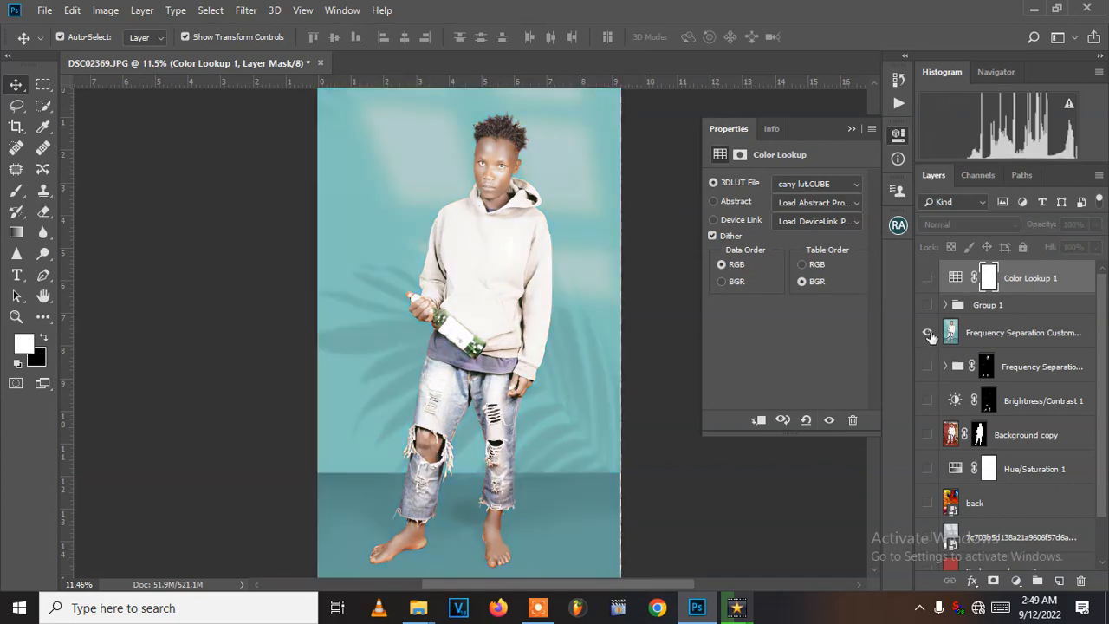
left_click(927, 305)
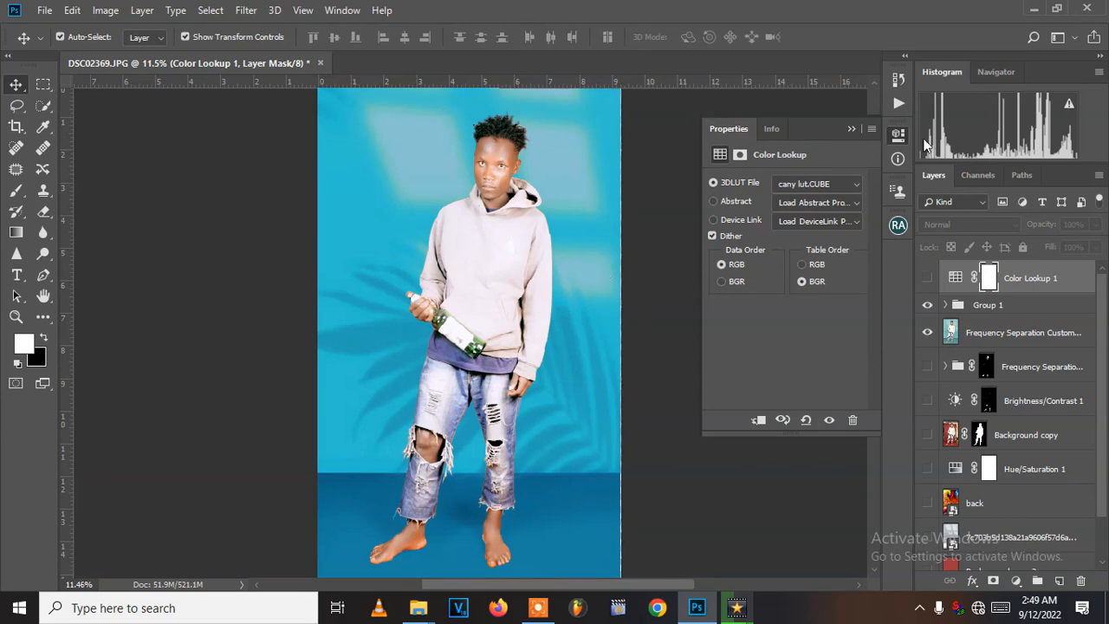
Switch to File Explorer, examine the exported cany lut files in the CANY PHOTO folder, and return to Photoshop
left_click(1033, 9)
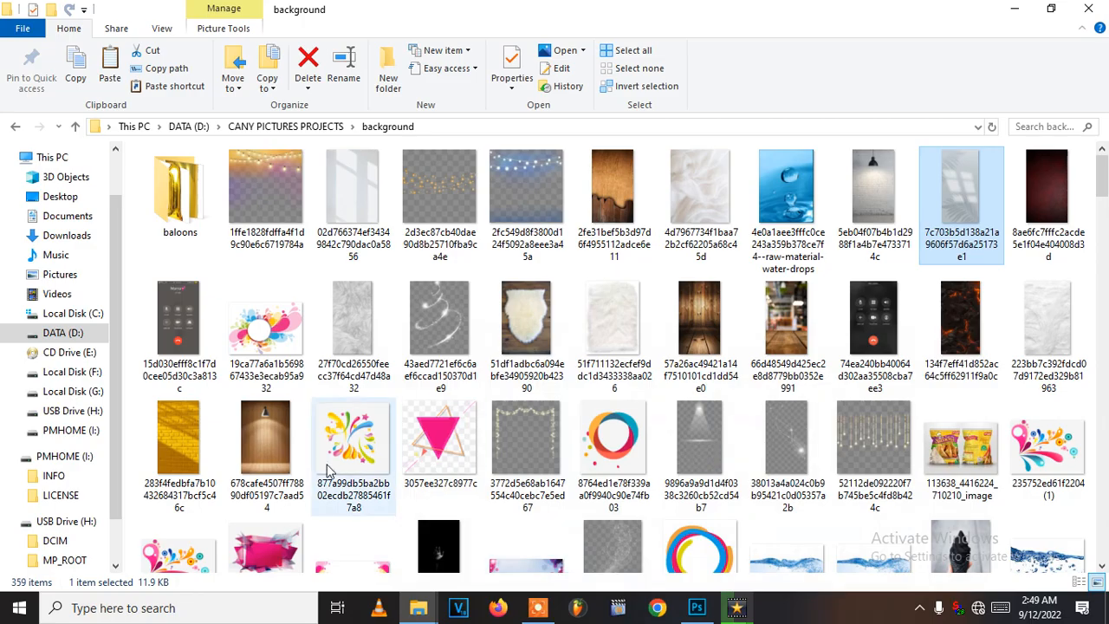
left_click(422, 612)
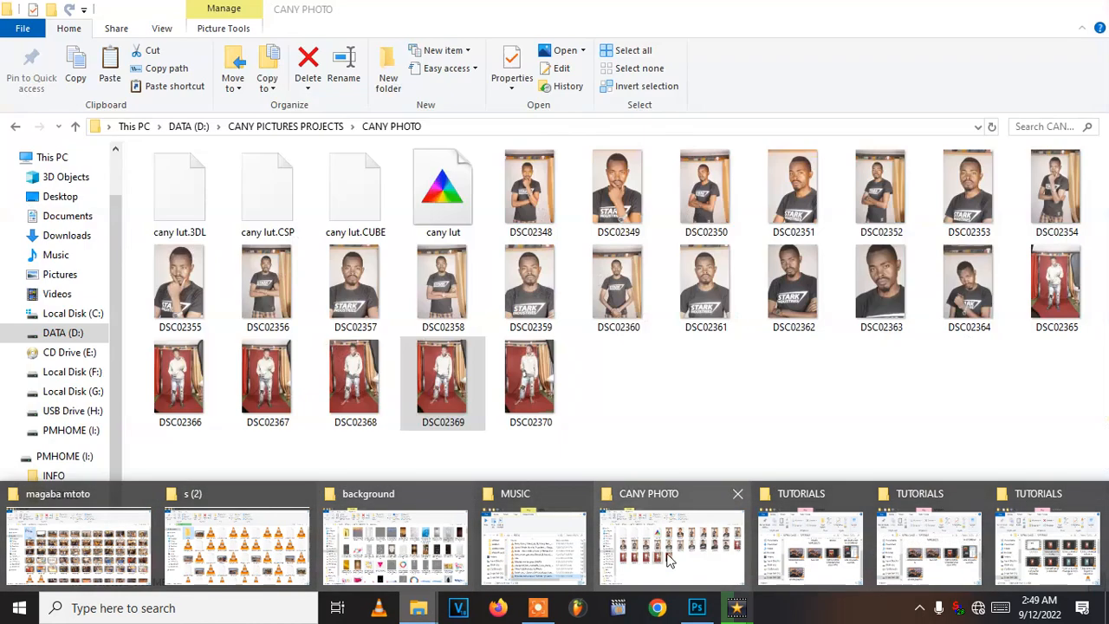
left_click(669, 561)
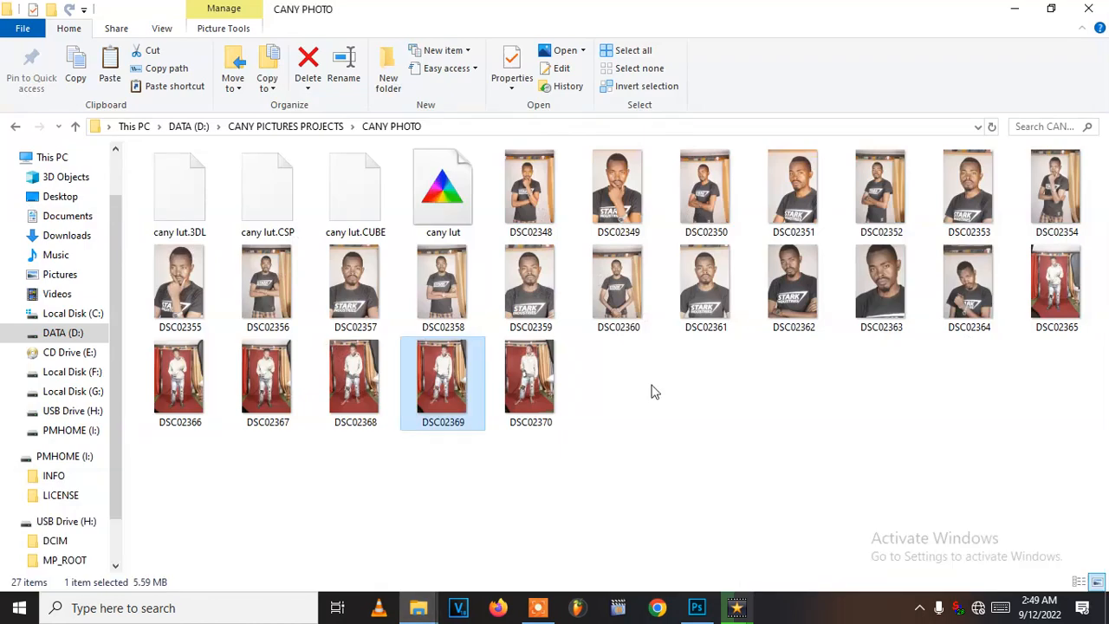
left_click(675, 414)
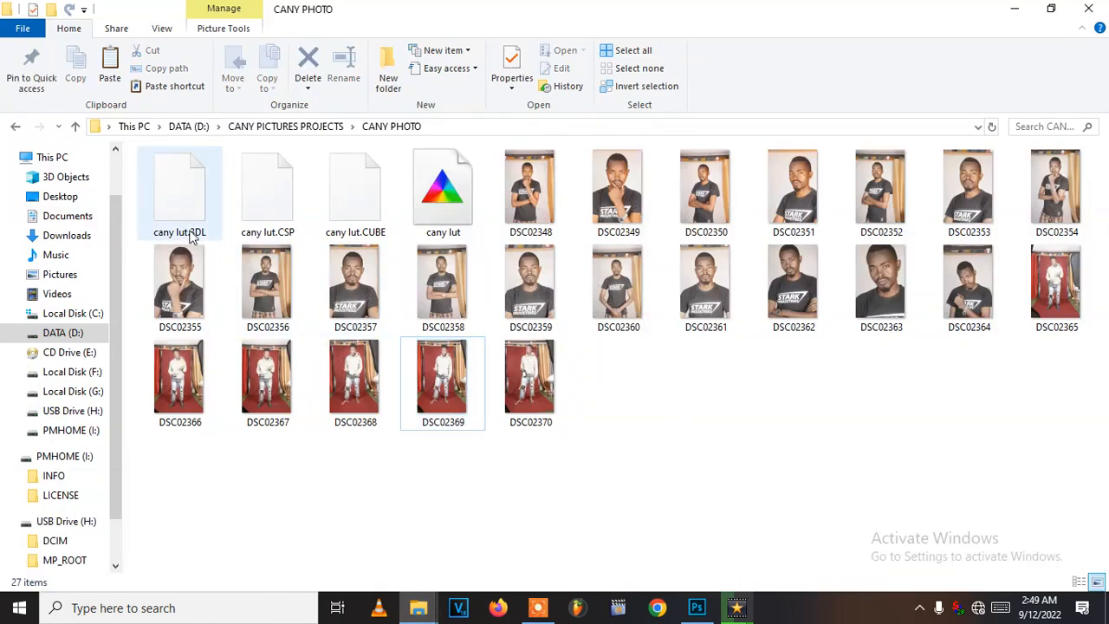
left_click(462, 192)
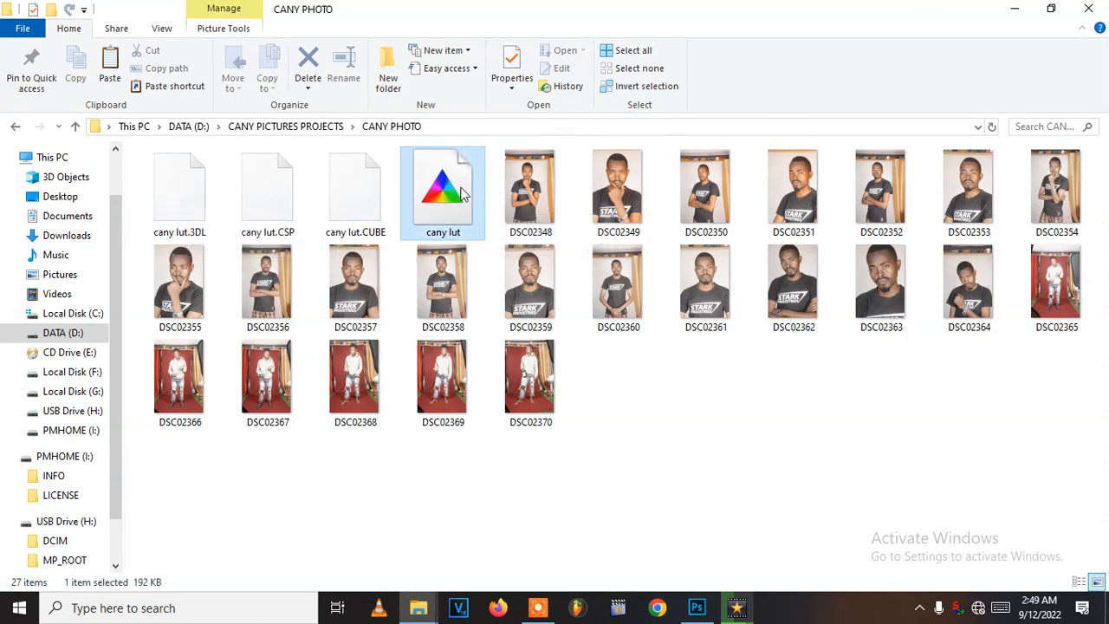
left_click(356, 217)
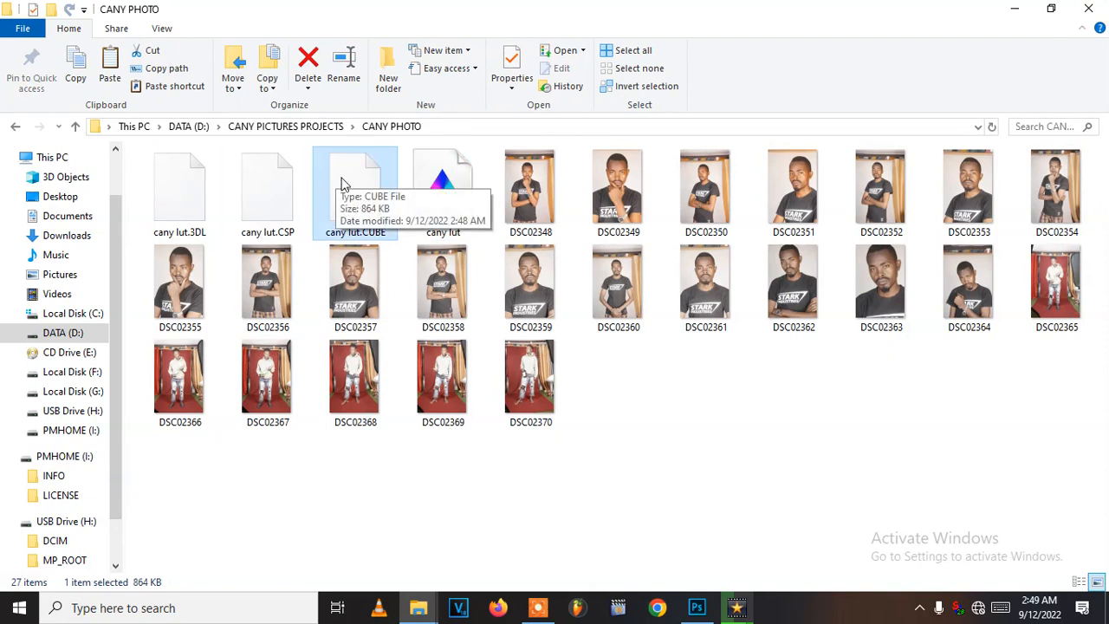
double_click(343, 186)
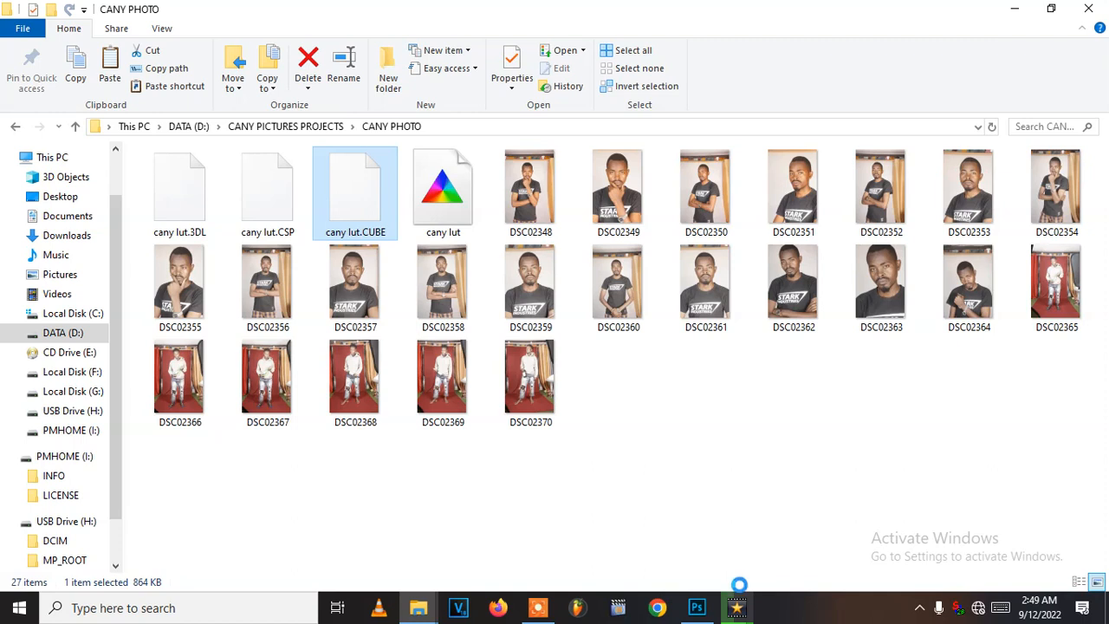
left_click(703, 613)
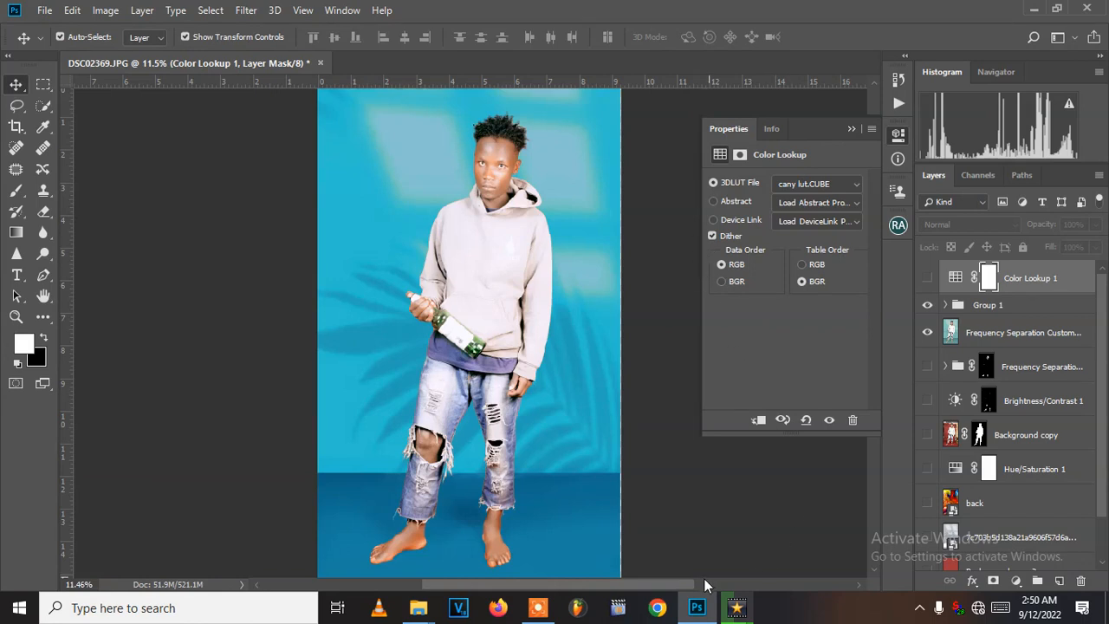
left_click(538, 608)
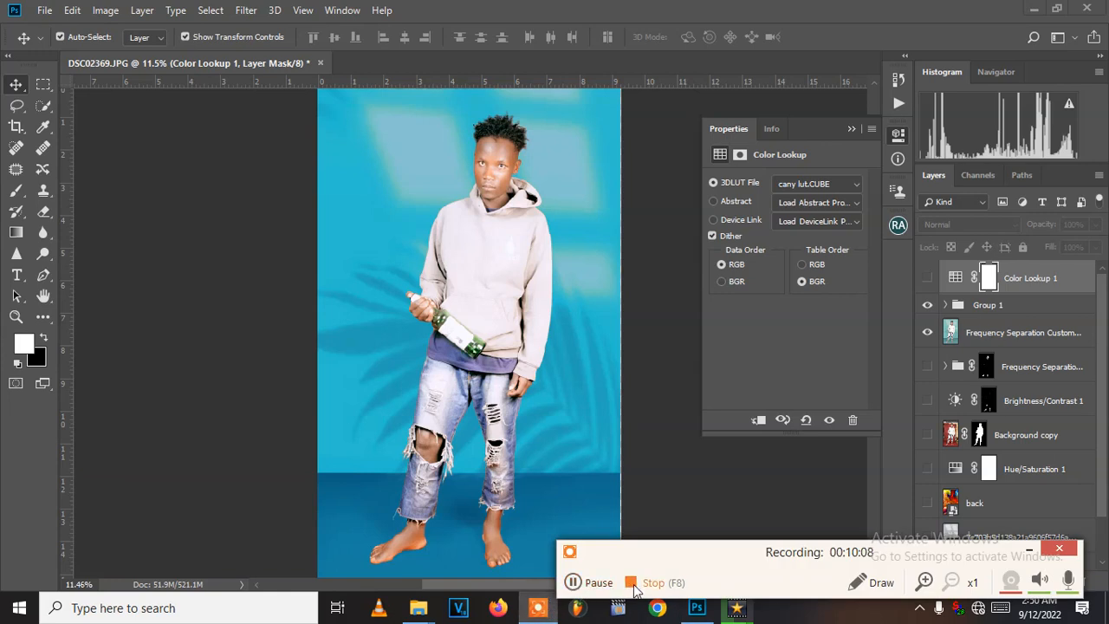